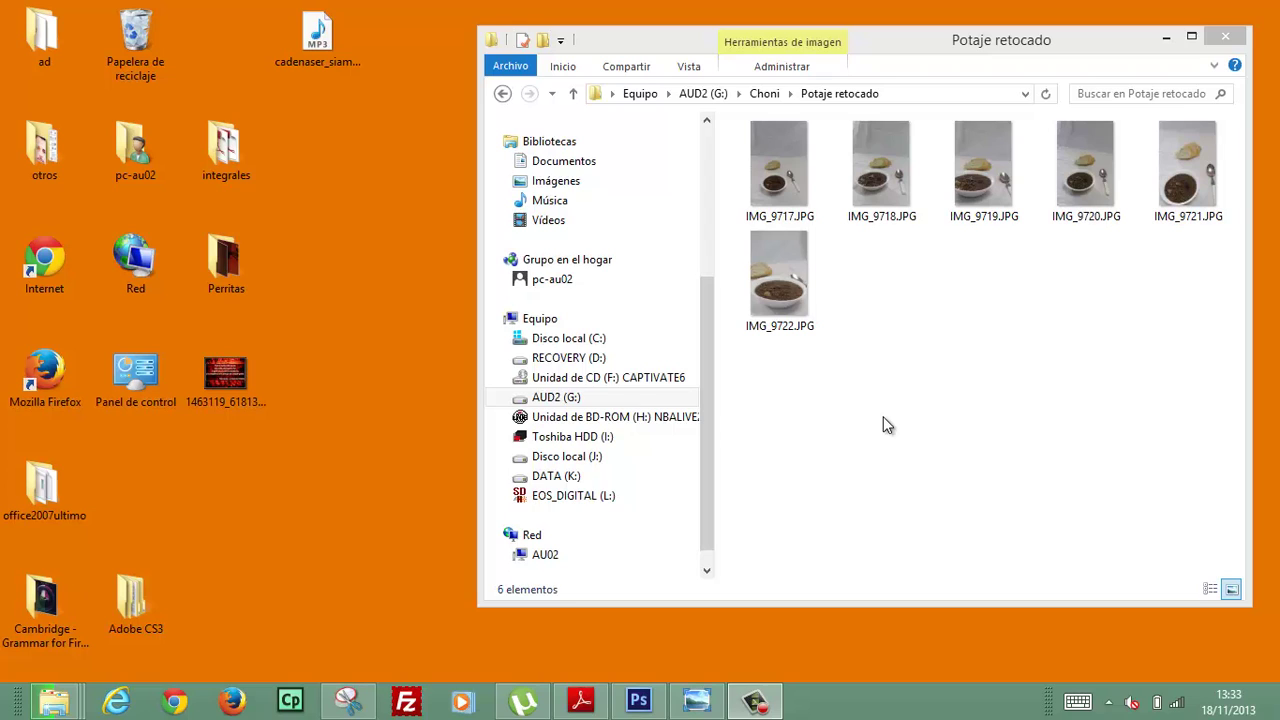
Step: Copy IMG_9722.JPG and paste a duplicate into the Potaje retocado folder
right_click(781, 262)
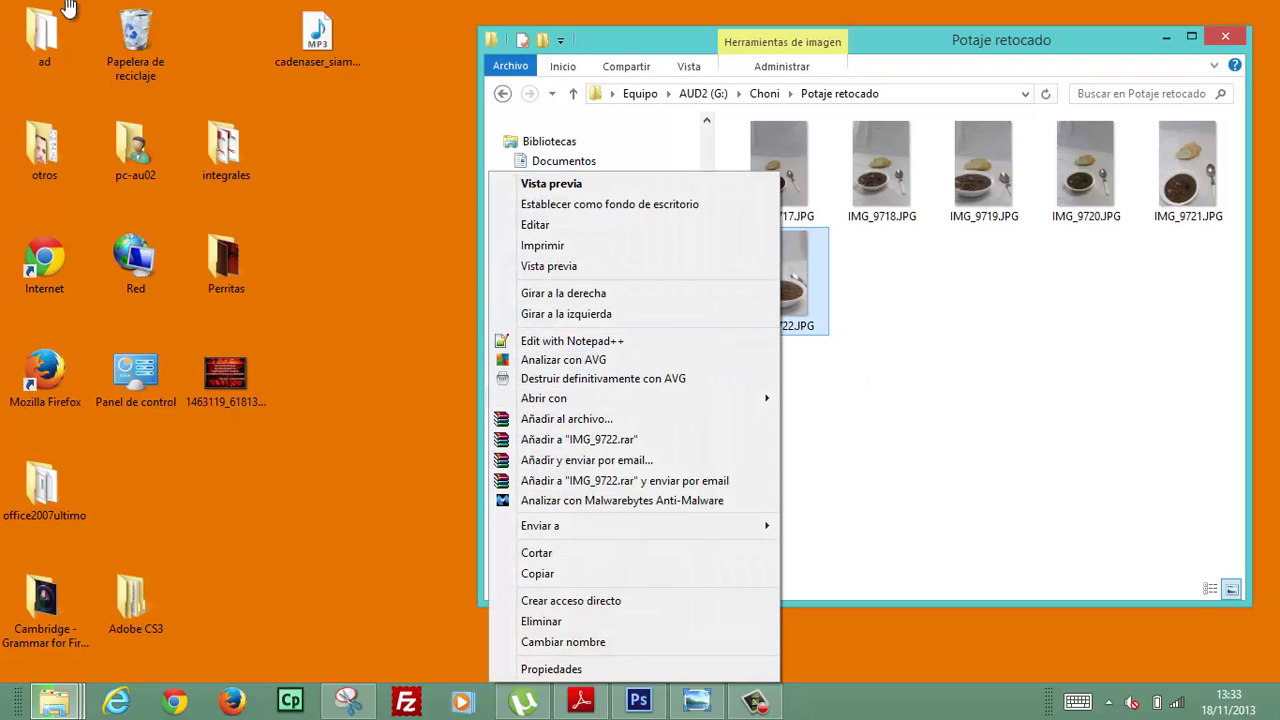
left_click(550, 575)
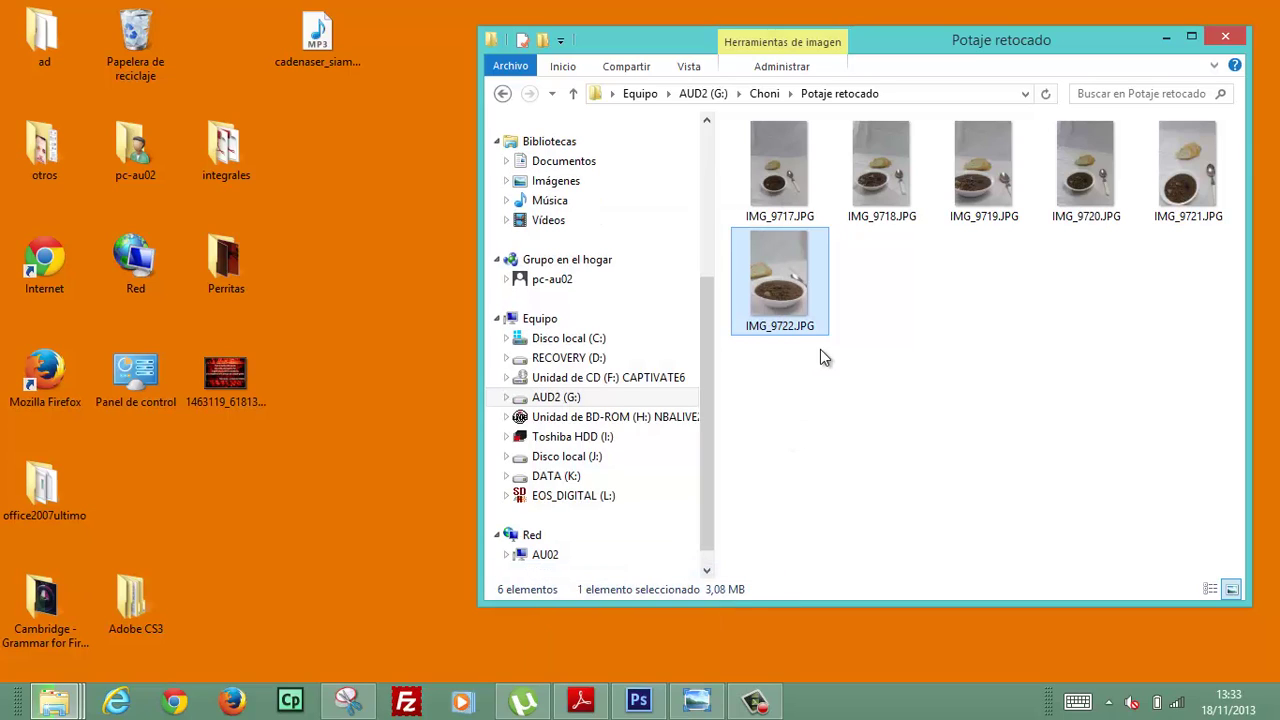
right_click(851, 352)
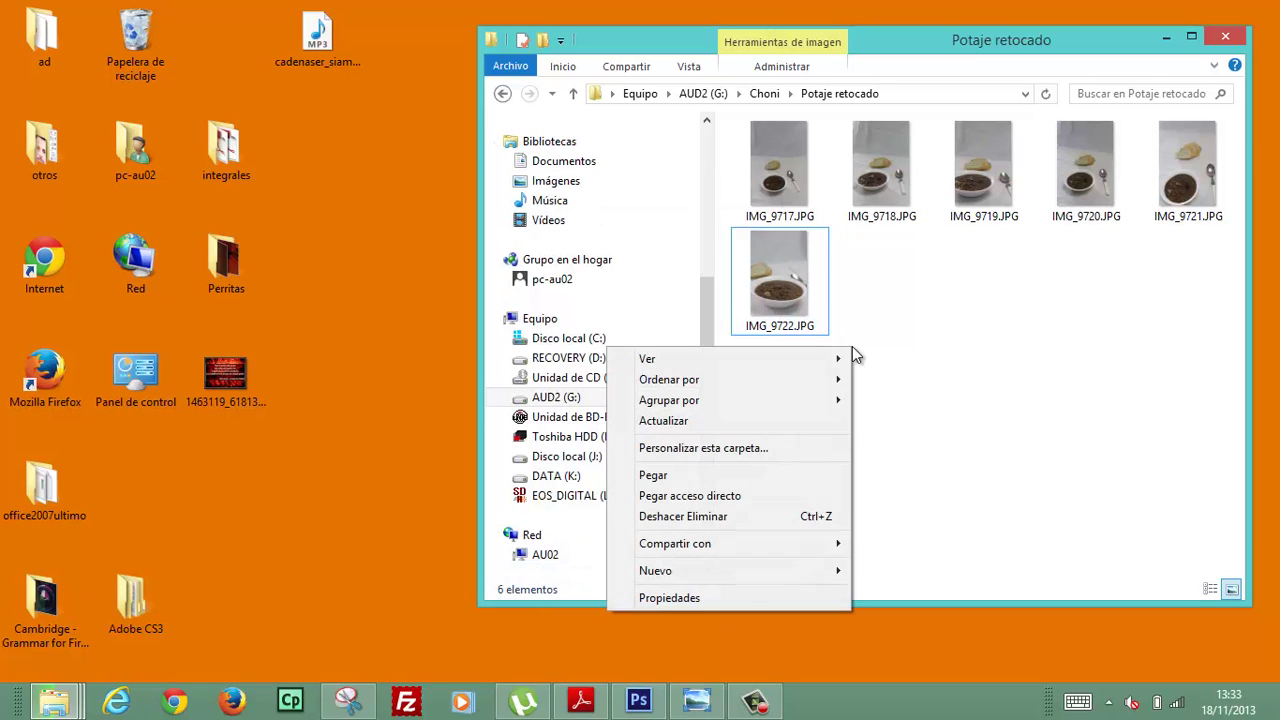
left_click(813, 478)
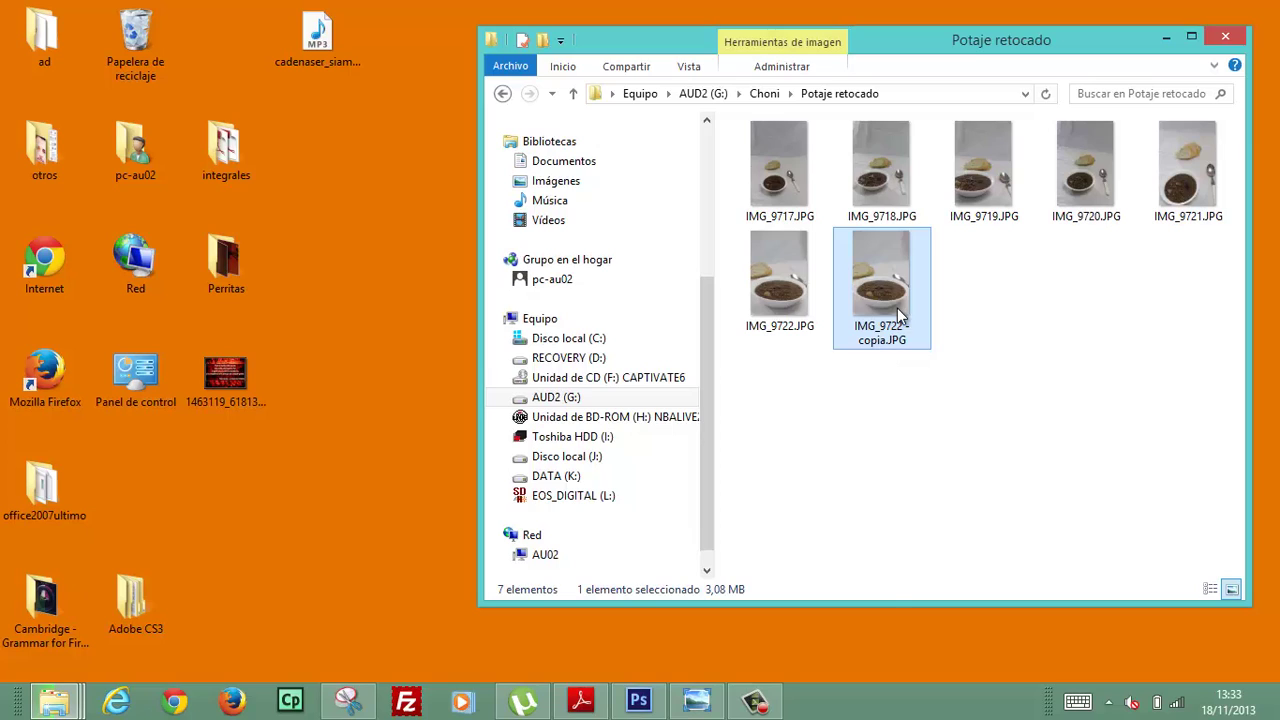
Step: Rename the duplicate to 'potaje retocado 01.JPG'
right_click(897, 308)
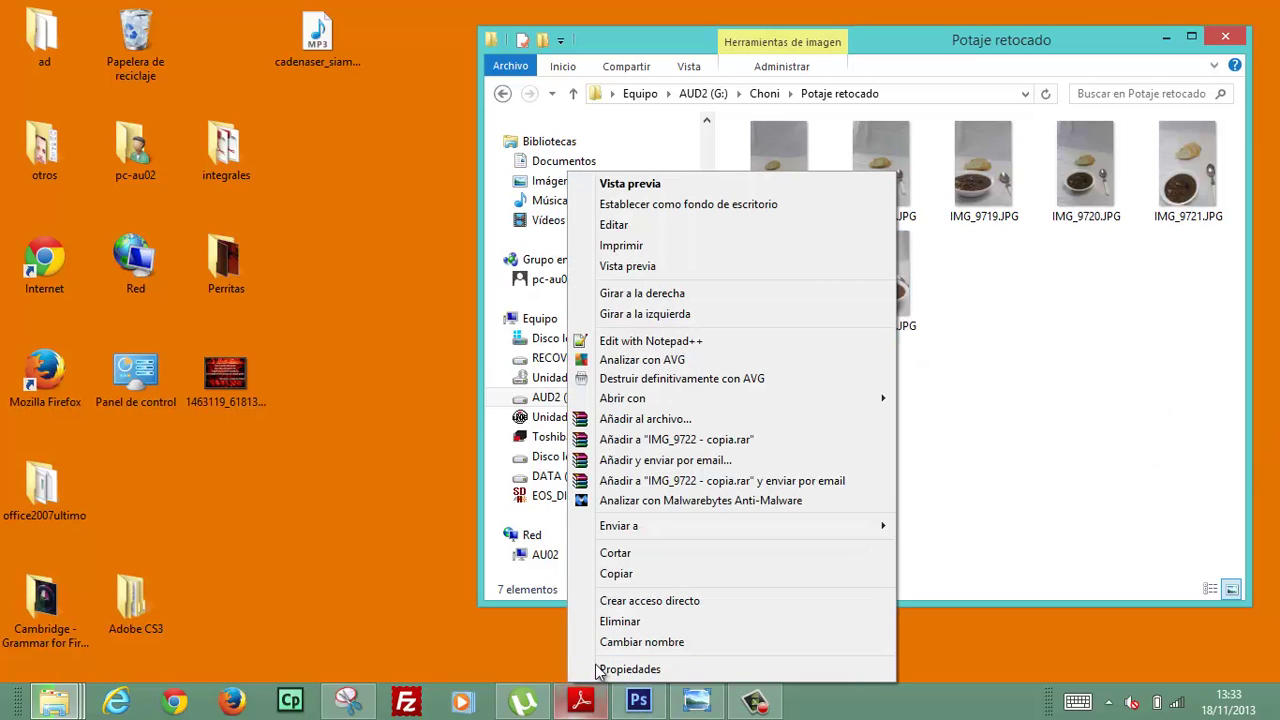
left_click(630, 642)
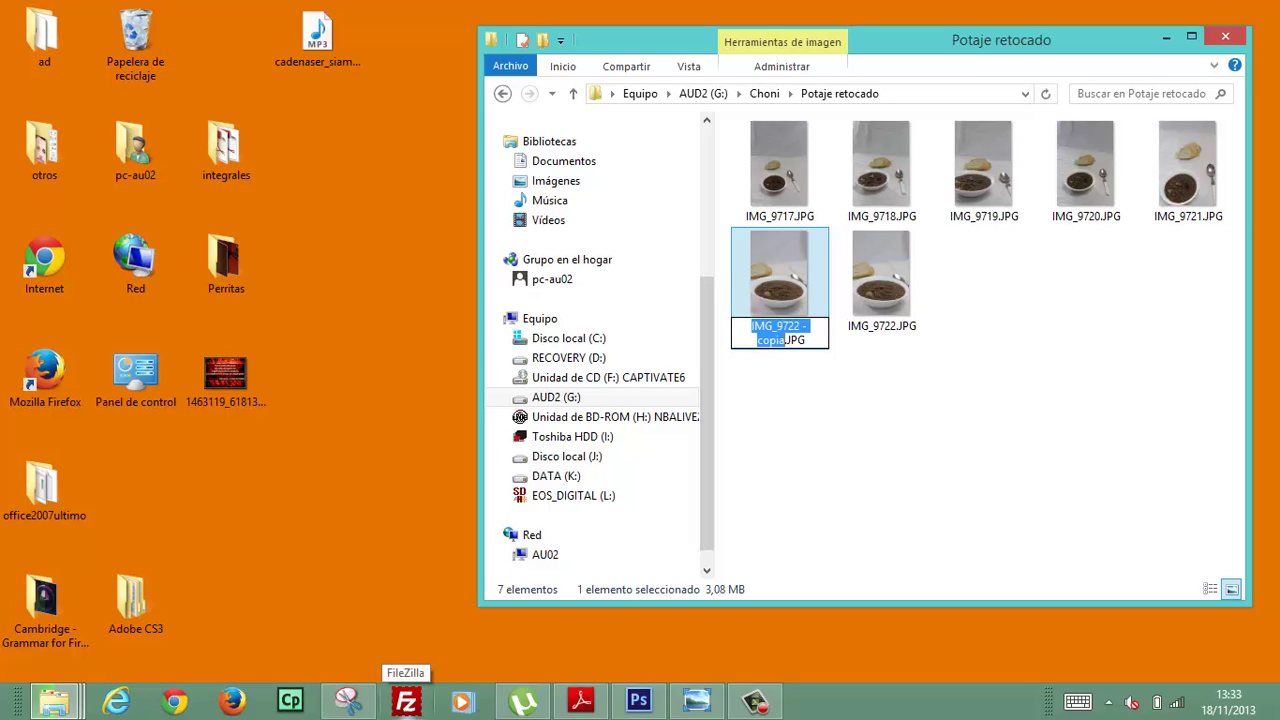
type("potaje retocado ")
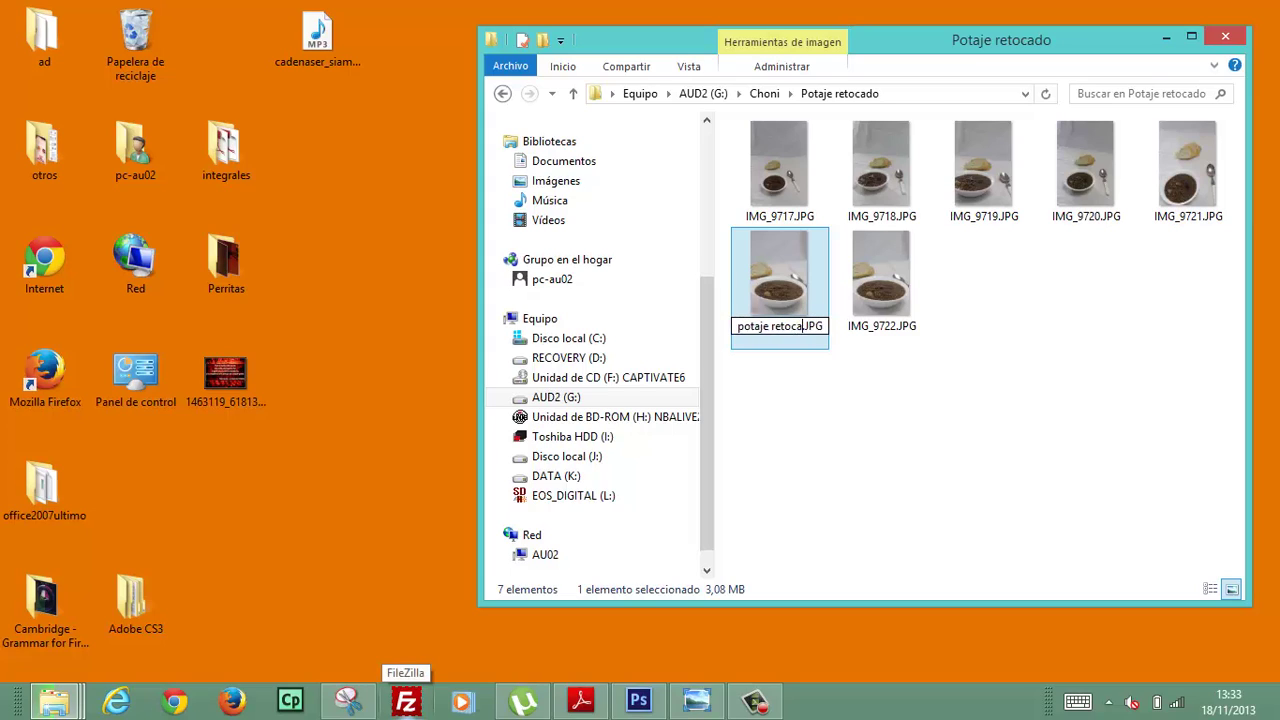
type("01")
key("Return")
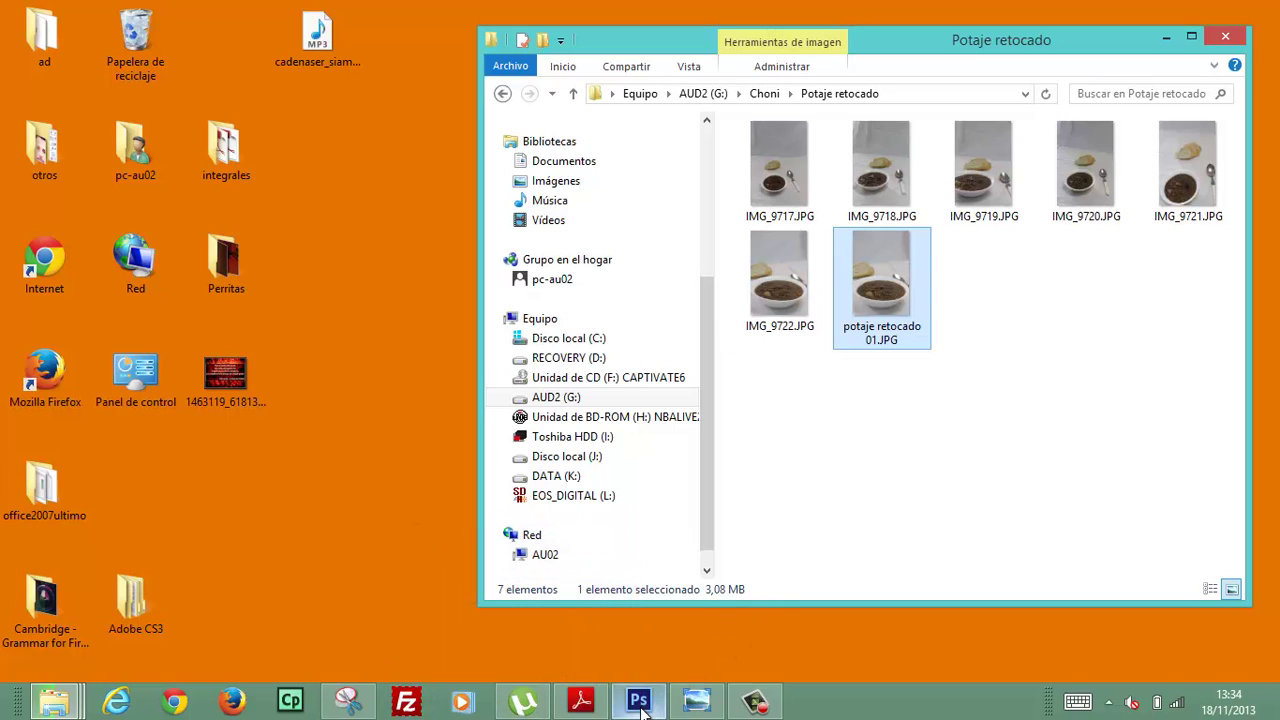
right_click(873, 282)
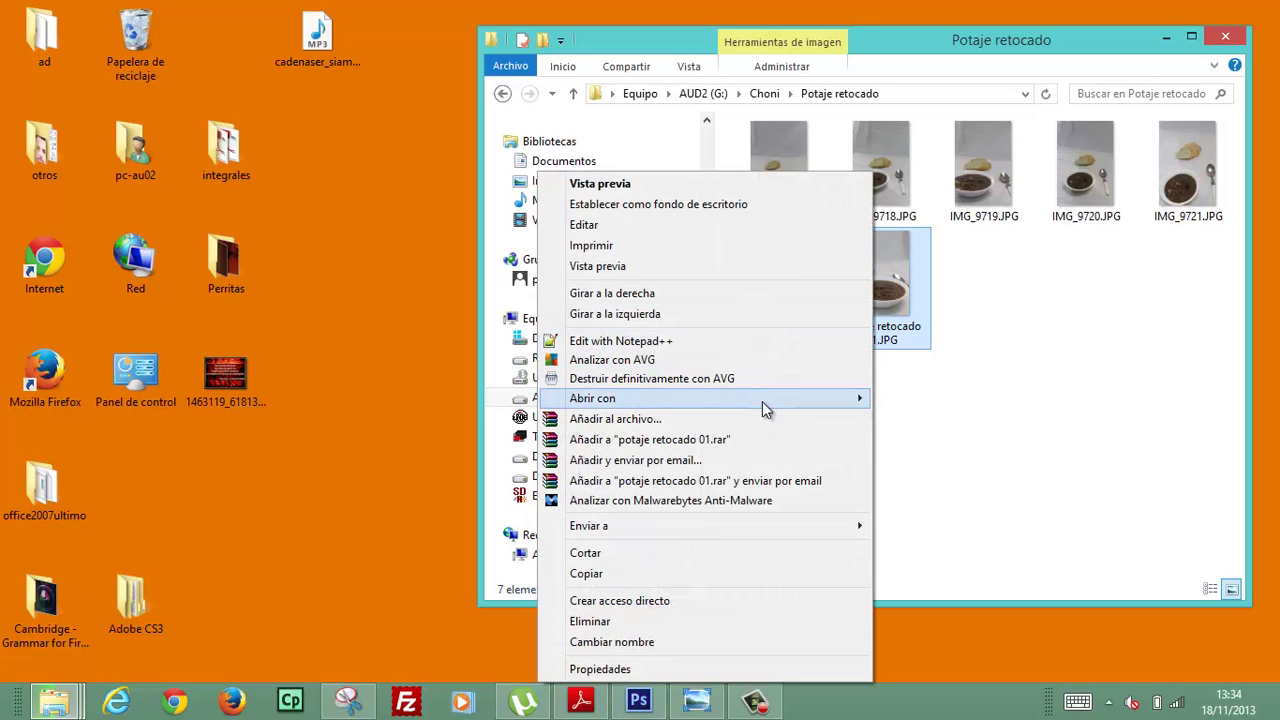
Step: Open the copy in Photoshop with its embedded profile and save it as potaje retocado 01.psd
mouse_move(592, 398)
left_click(421, 402)
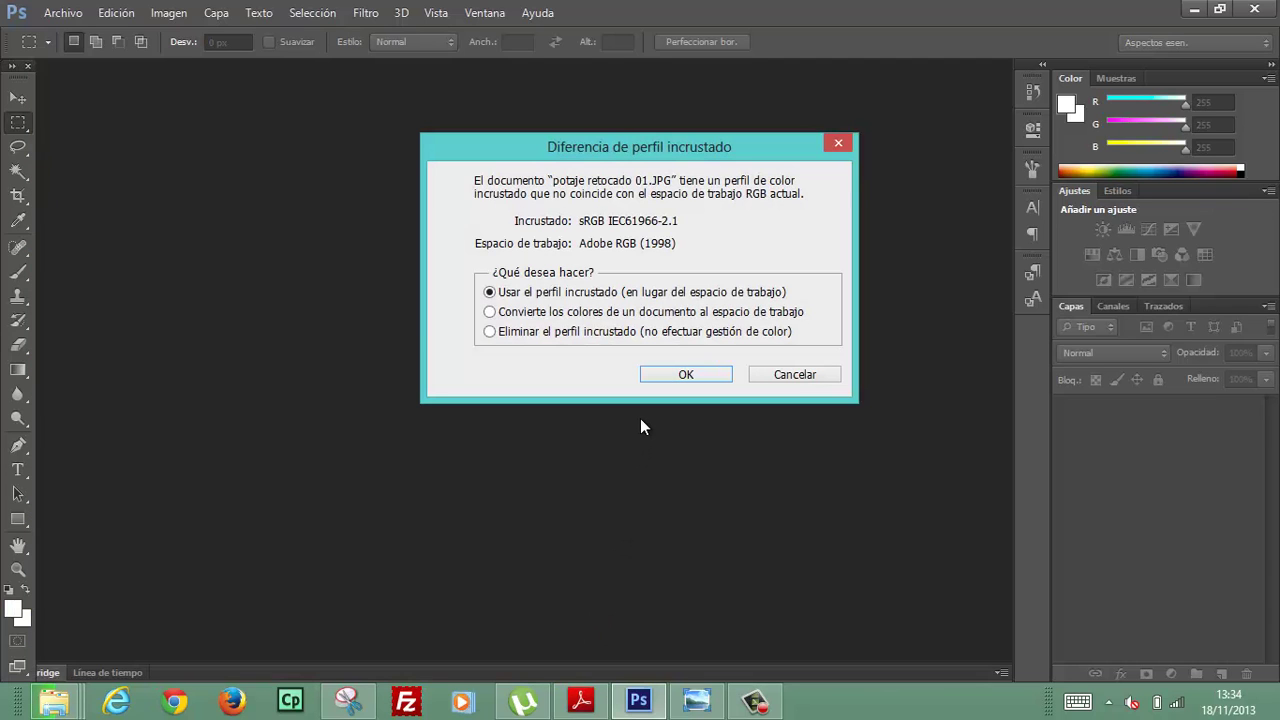
left_click(677, 373)
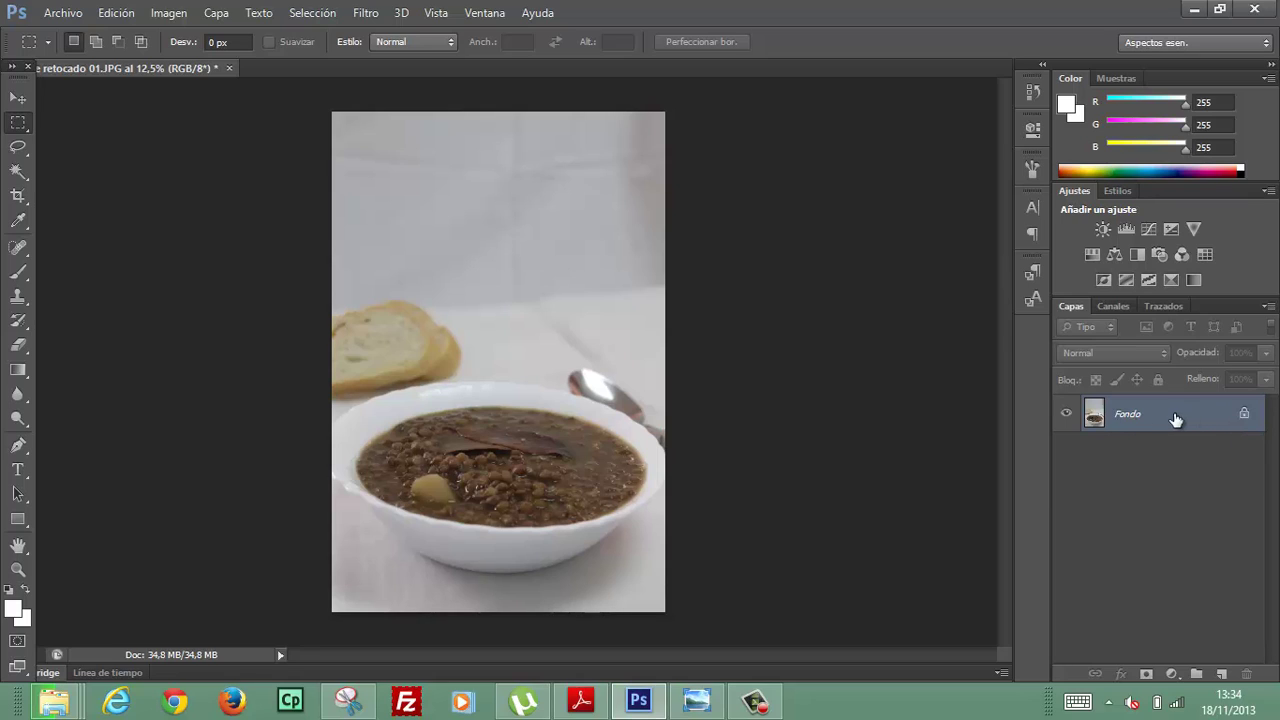
left_click(63, 16)
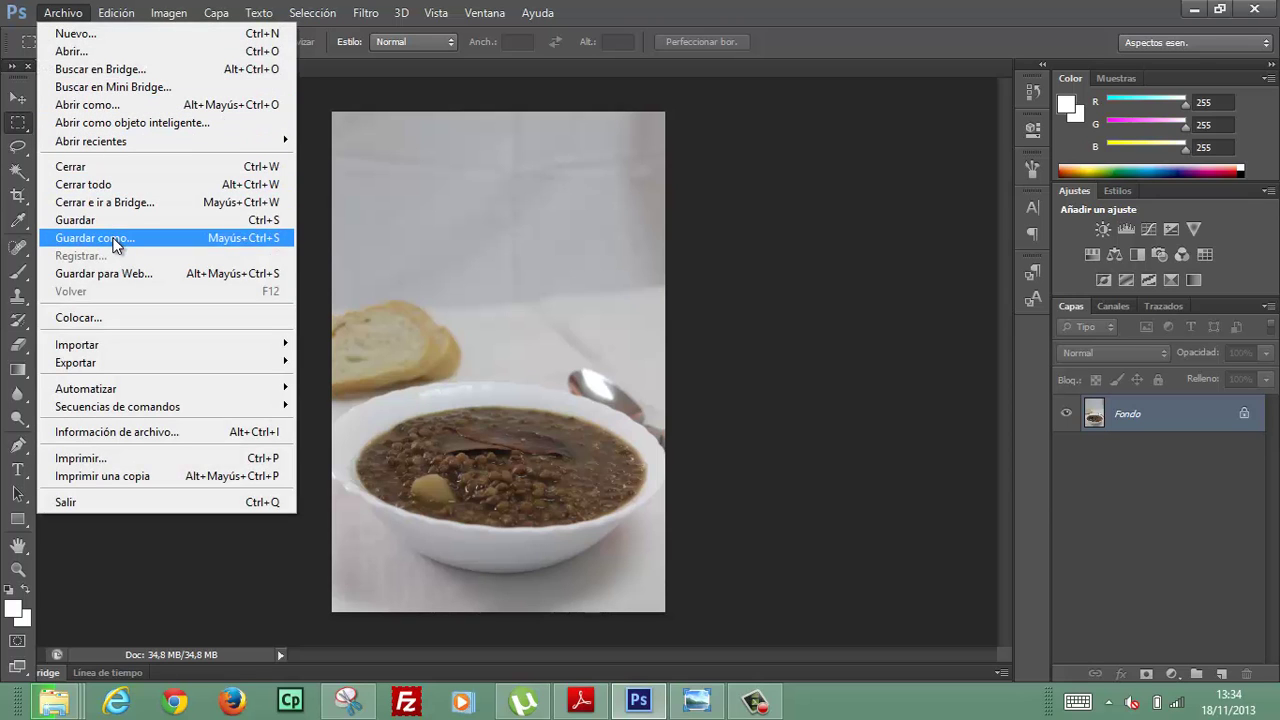
left_click(95, 238)
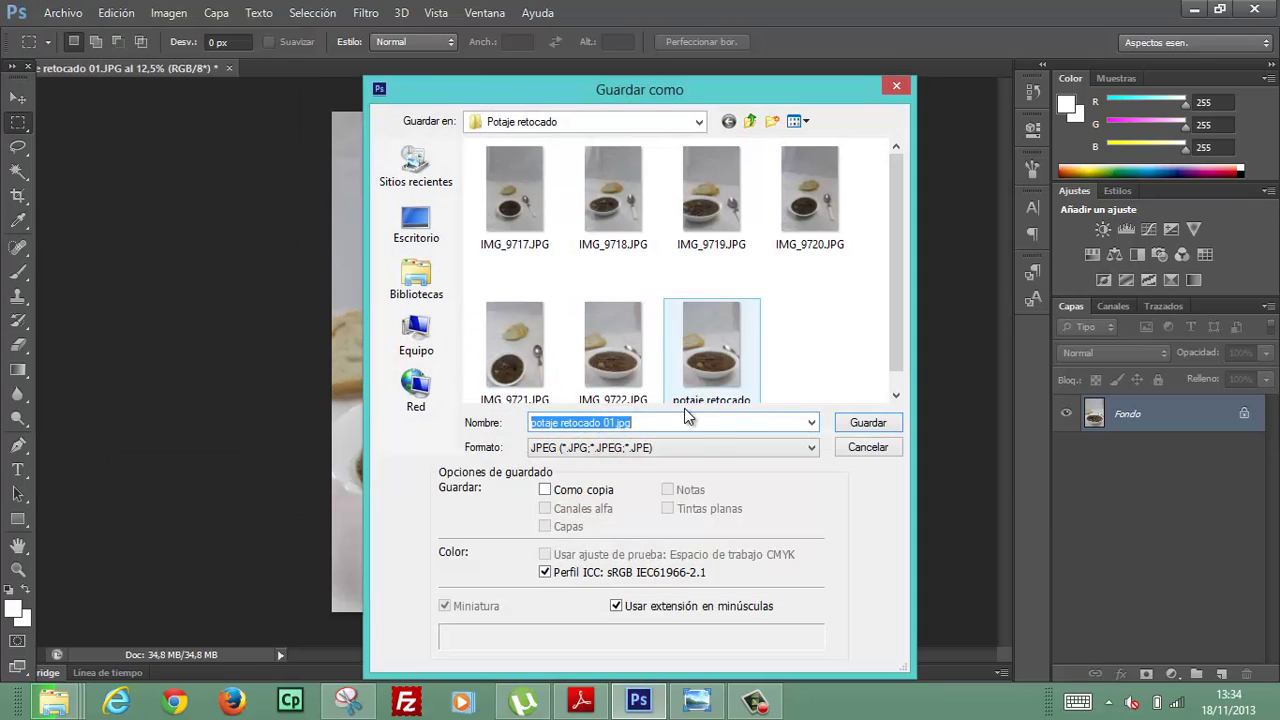
left_click(695, 447)
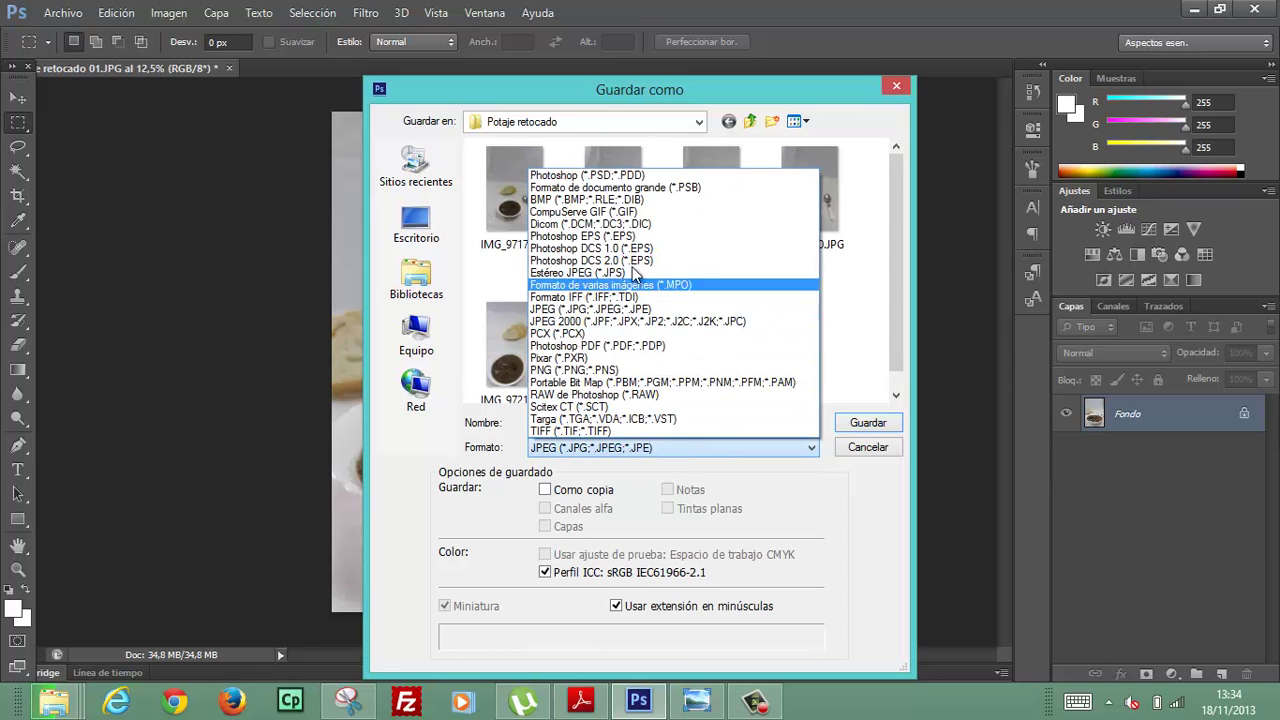
left_click(620, 176)
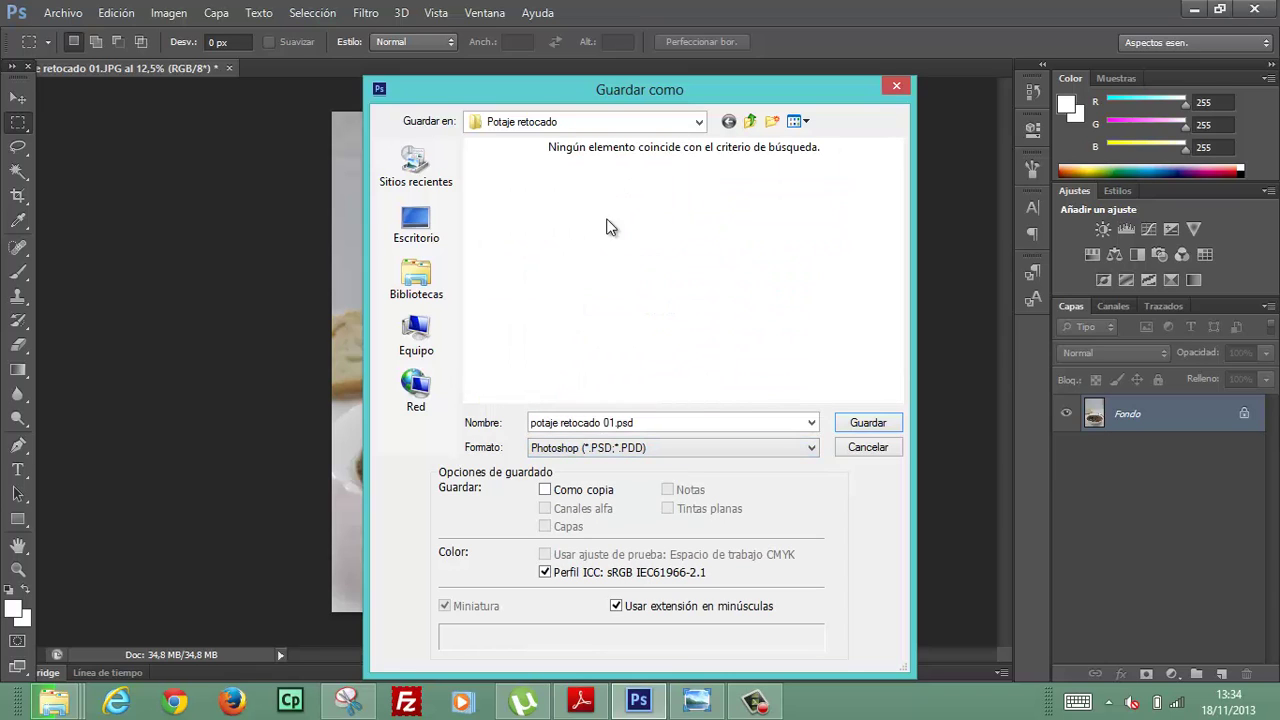
left_click(858, 422)
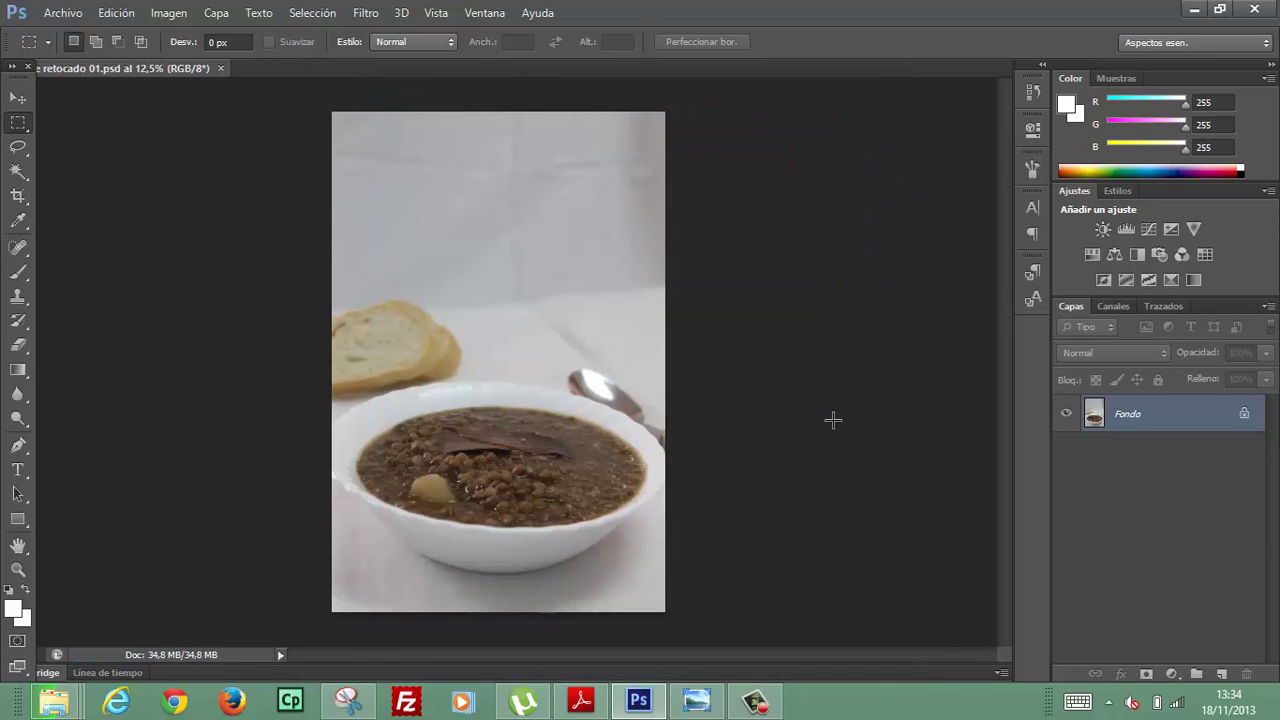
left_click(54, 702)
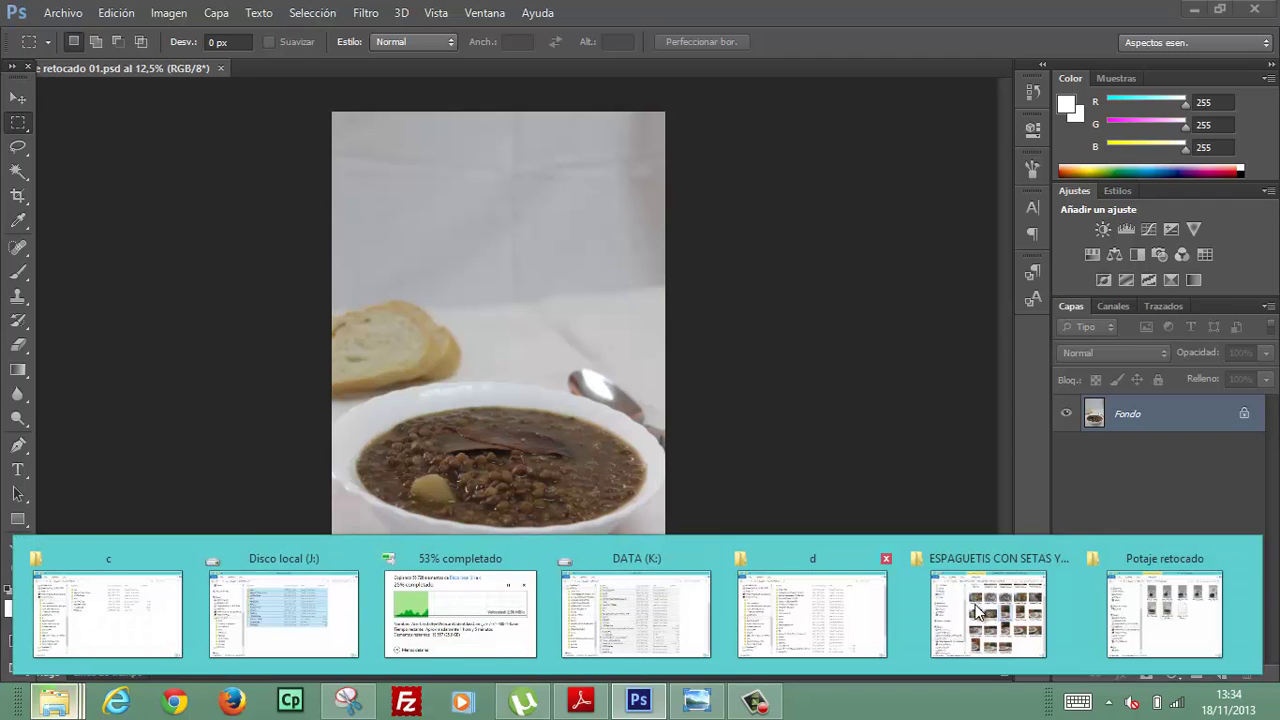
Step: Back in Photoshop, convert the locked background into the normal layer Capa 0
left_click(1178, 631)
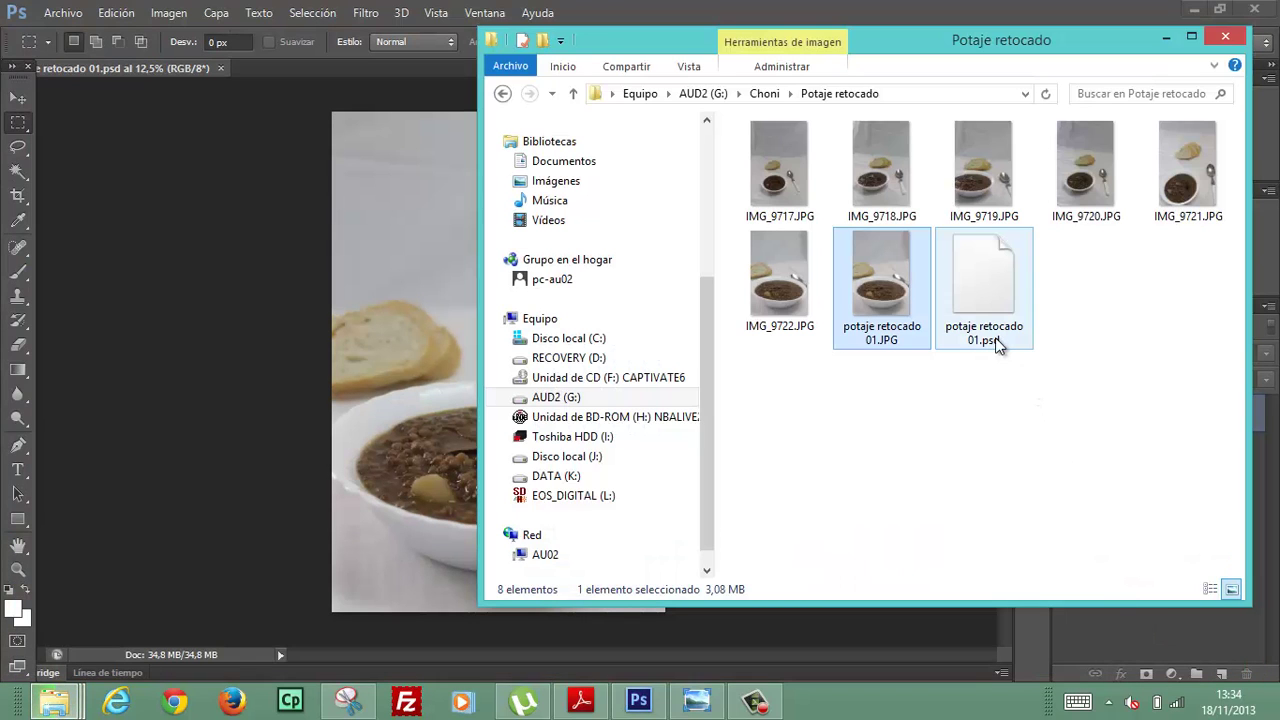
left_click(314, 350)
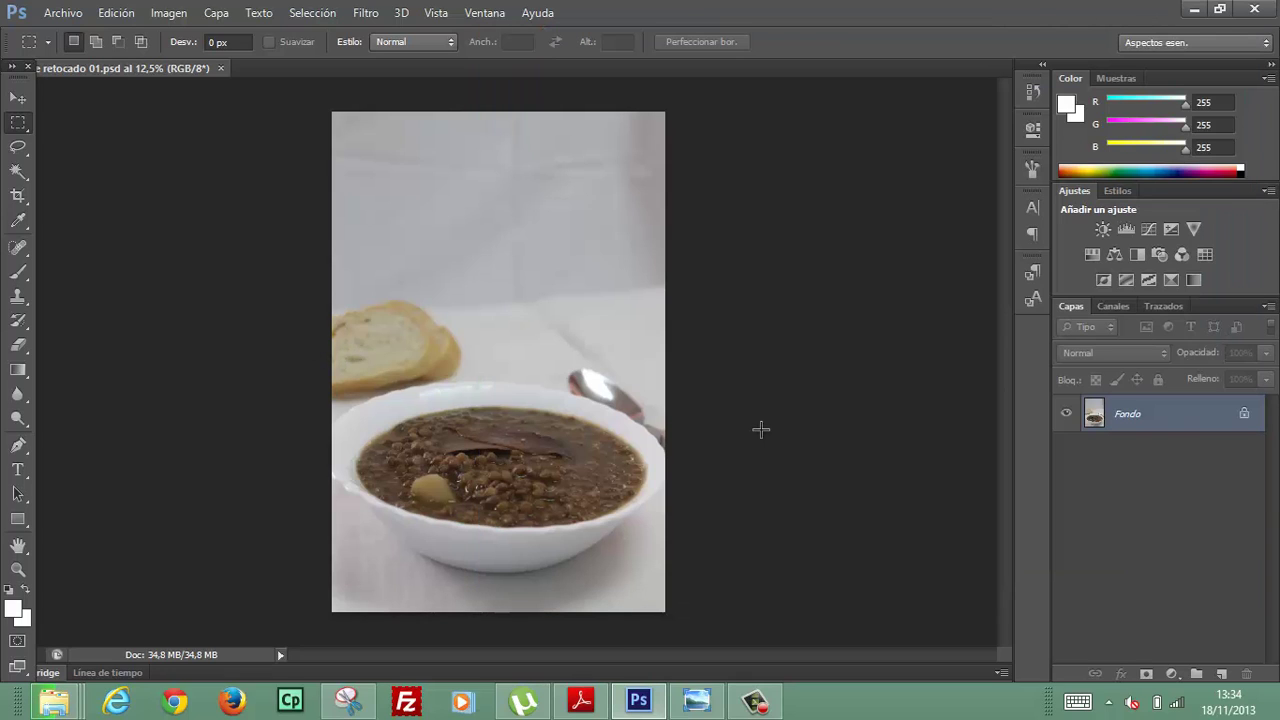
double_click(1174, 423)
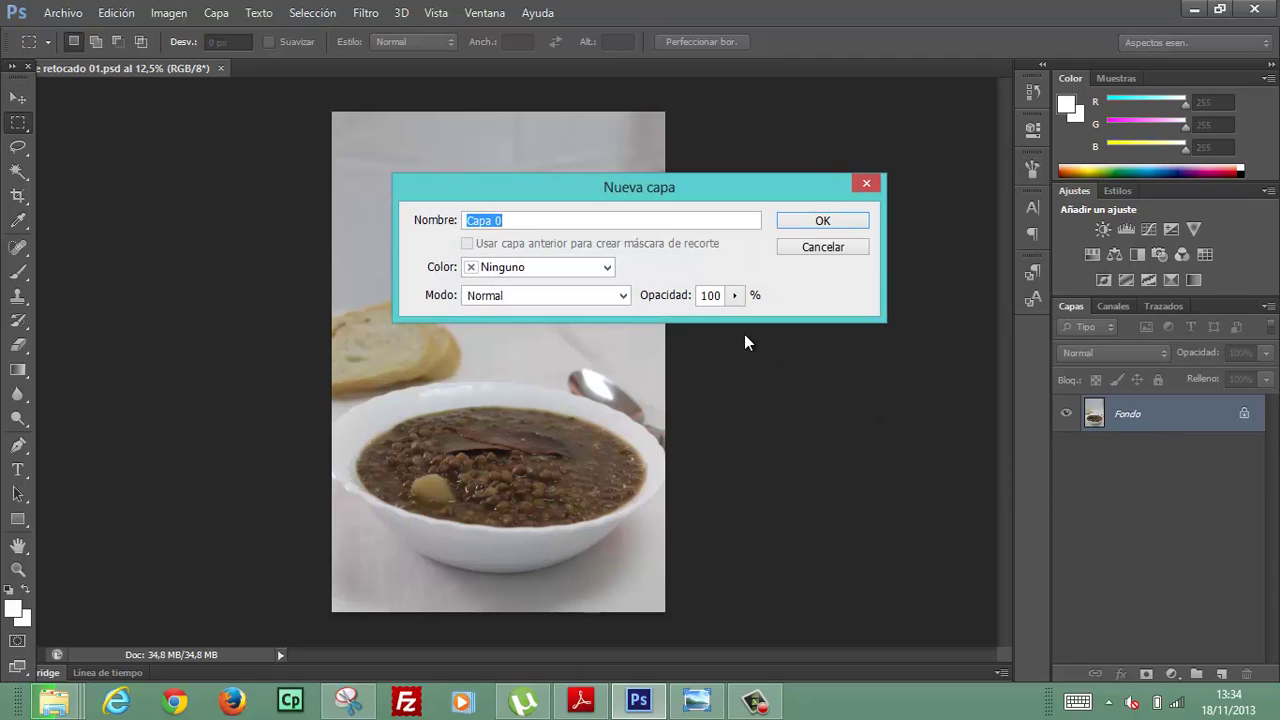
left_click(797, 225)
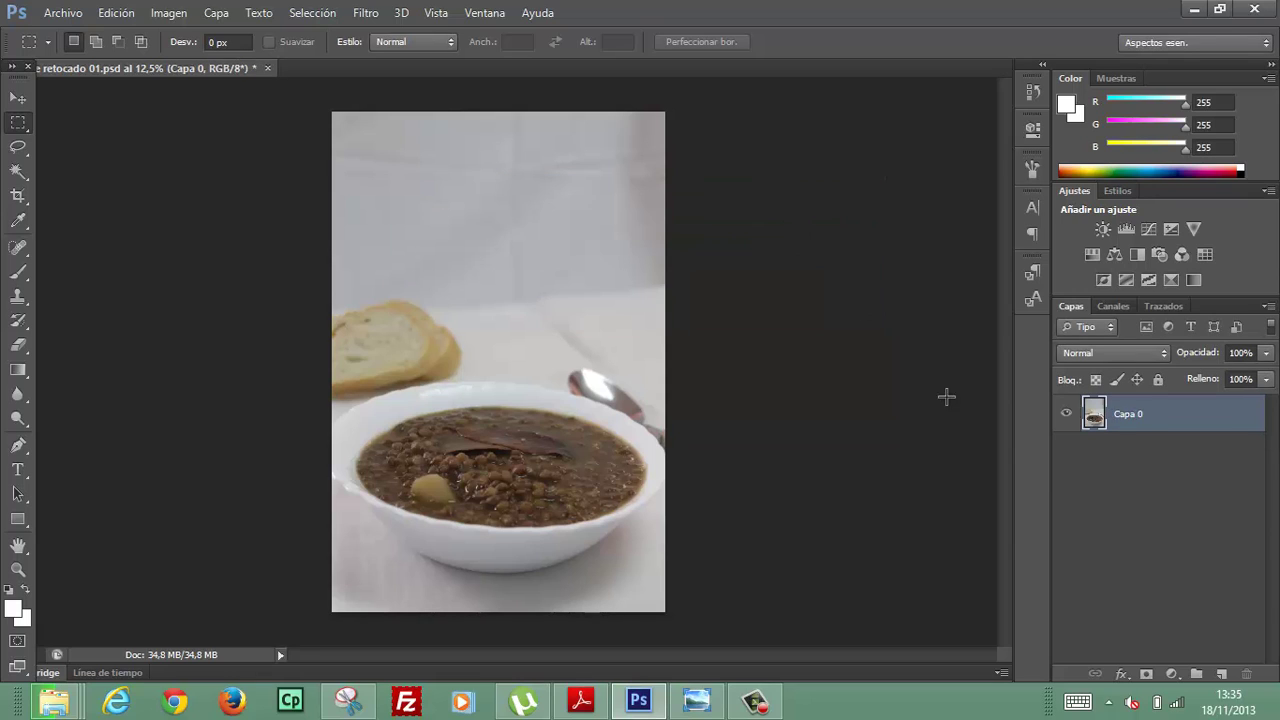
Step: Duplicate Capa 0 as Capa 0 copia
right_click(1153, 412)
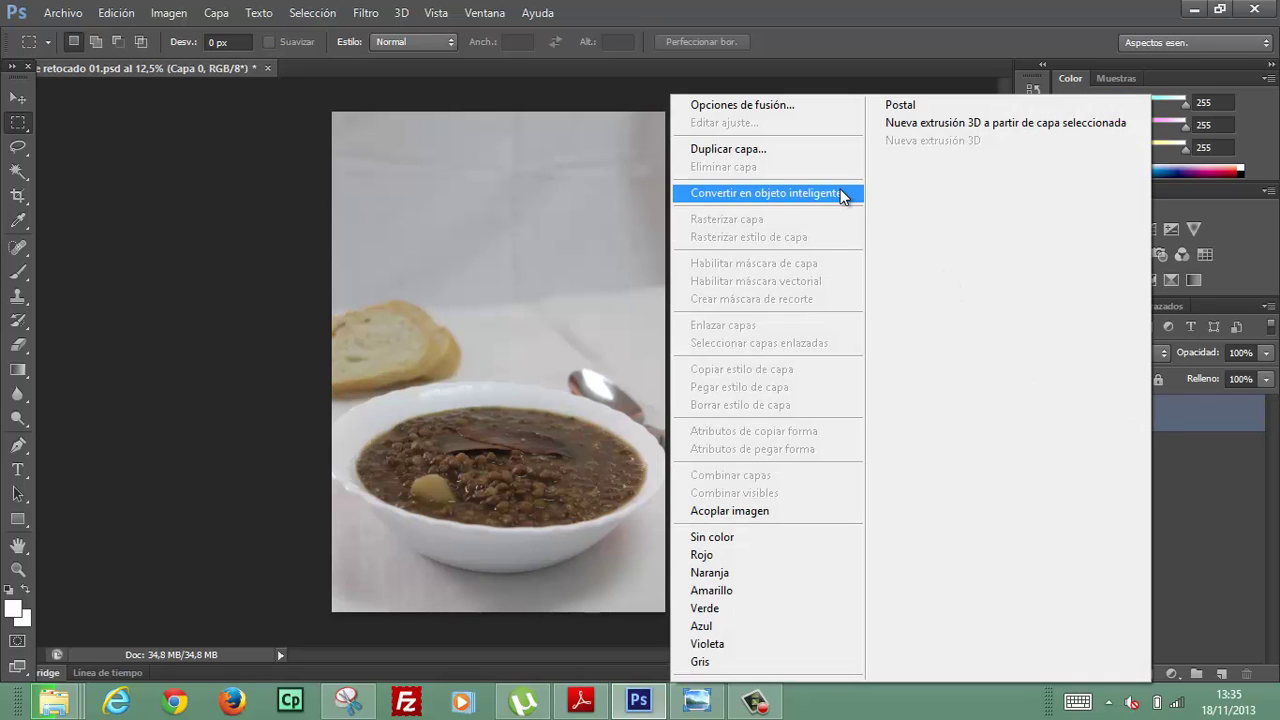
left_click(821, 150)
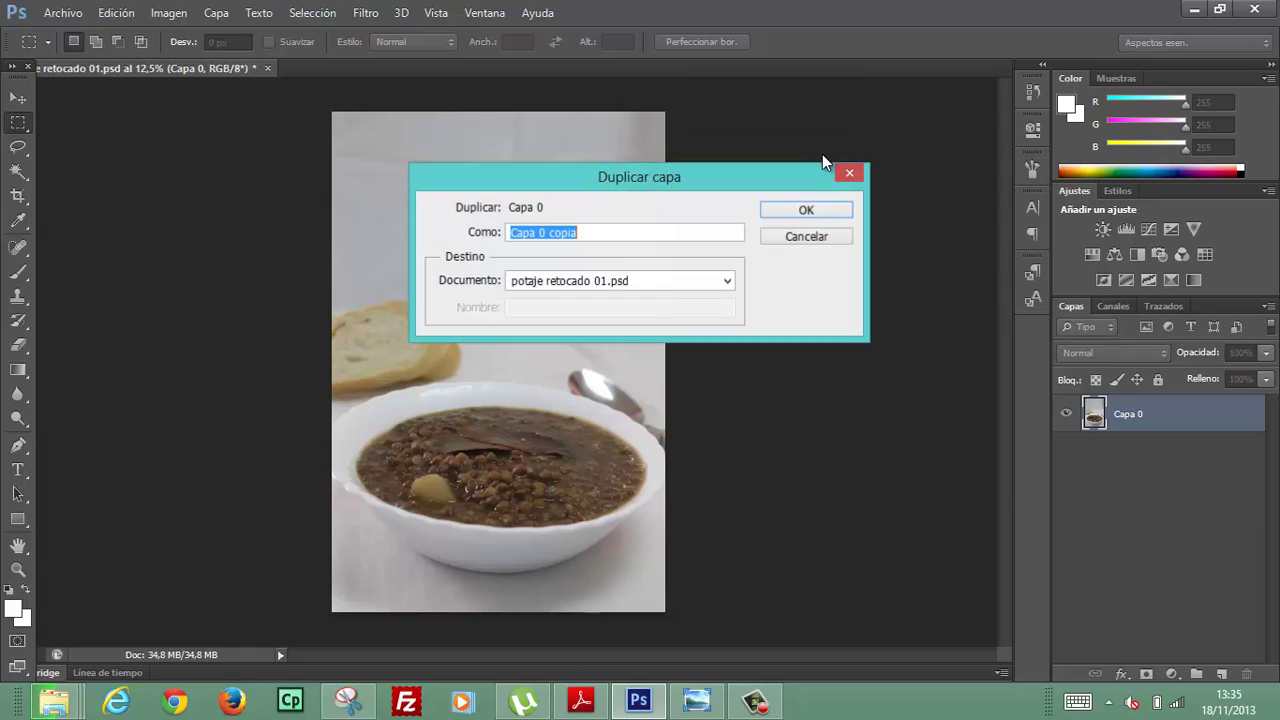
left_click(823, 212)
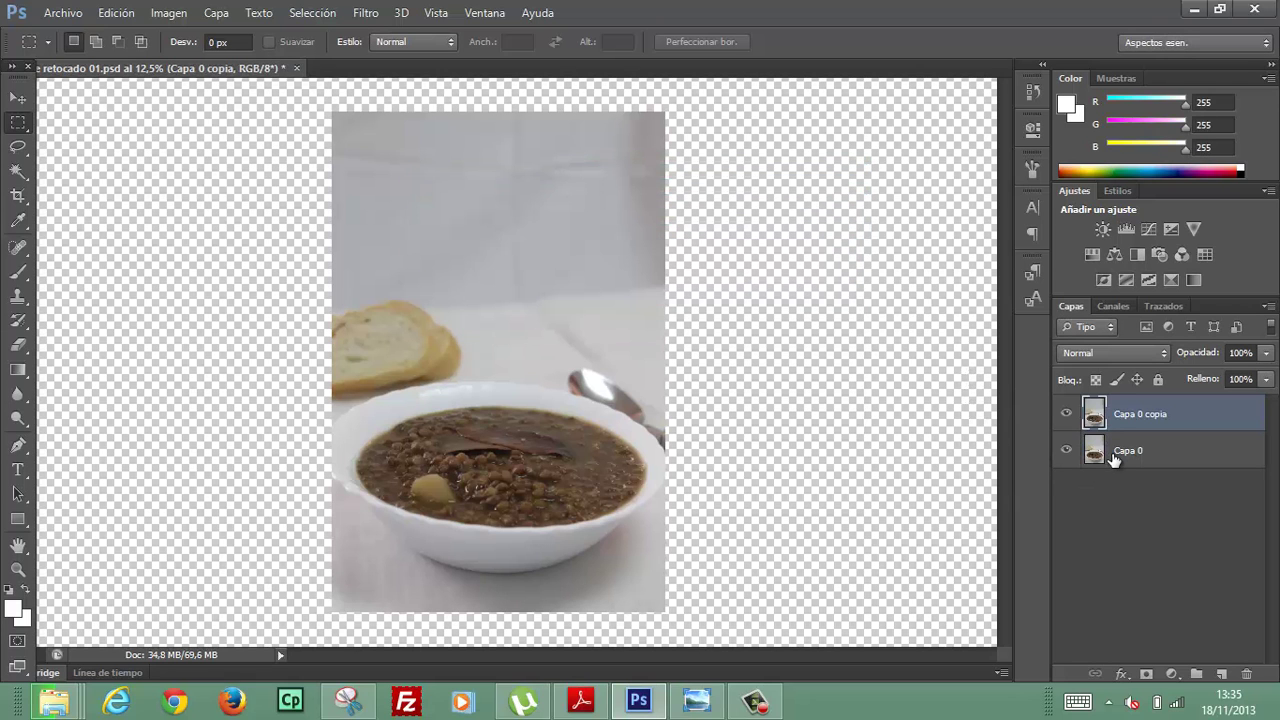
Step: Hide Capa 0 and sample the wall with the Magic Wand at tolerance 1
left_click(1067, 451)
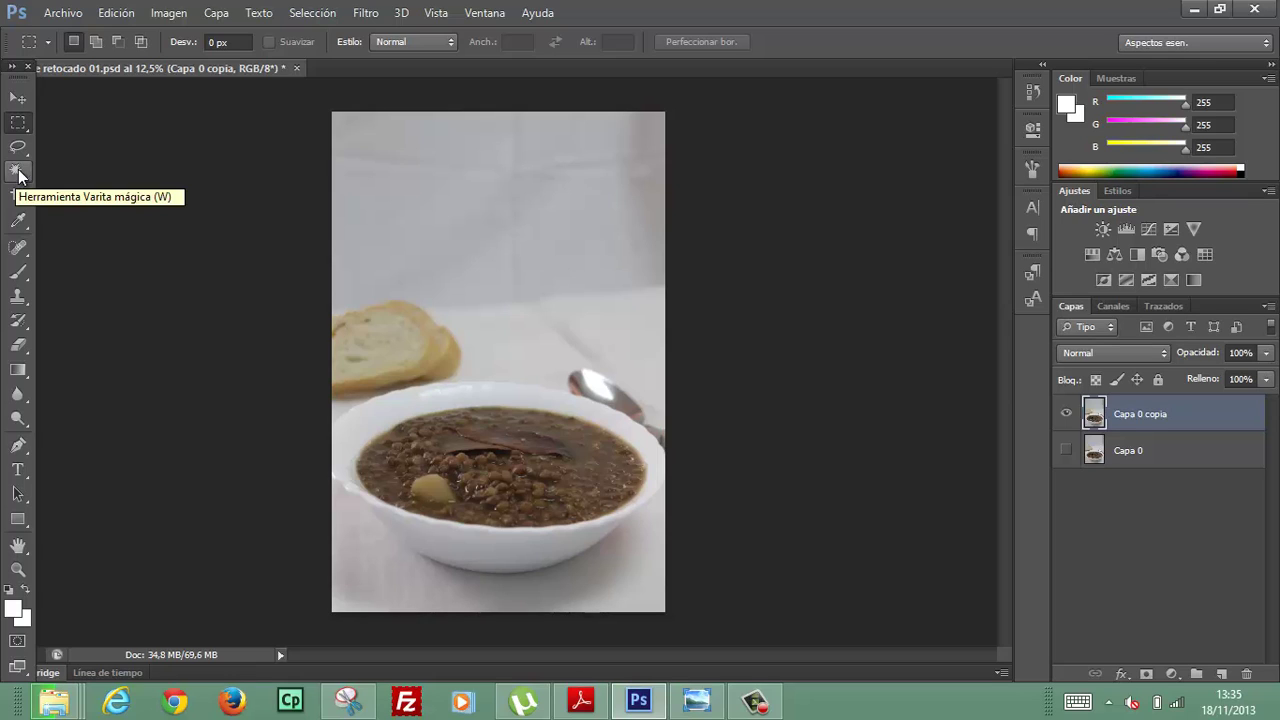
left_click(19, 175)
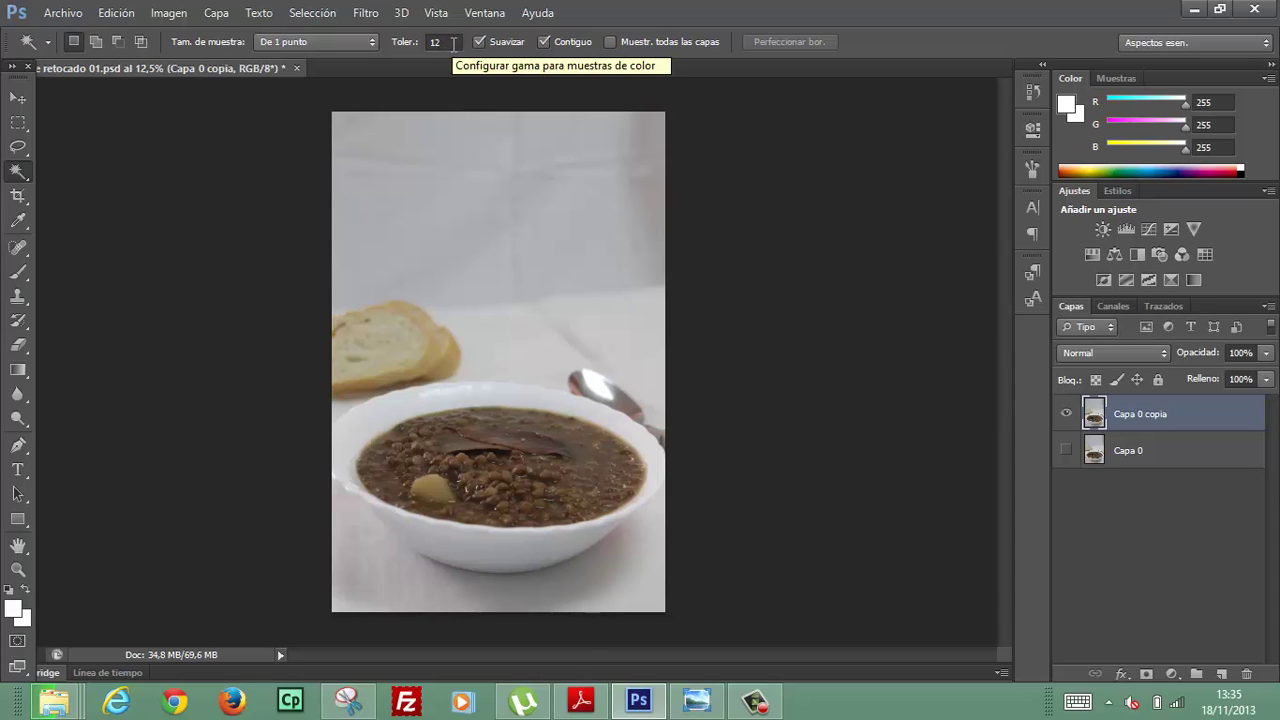
left_click(453, 43)
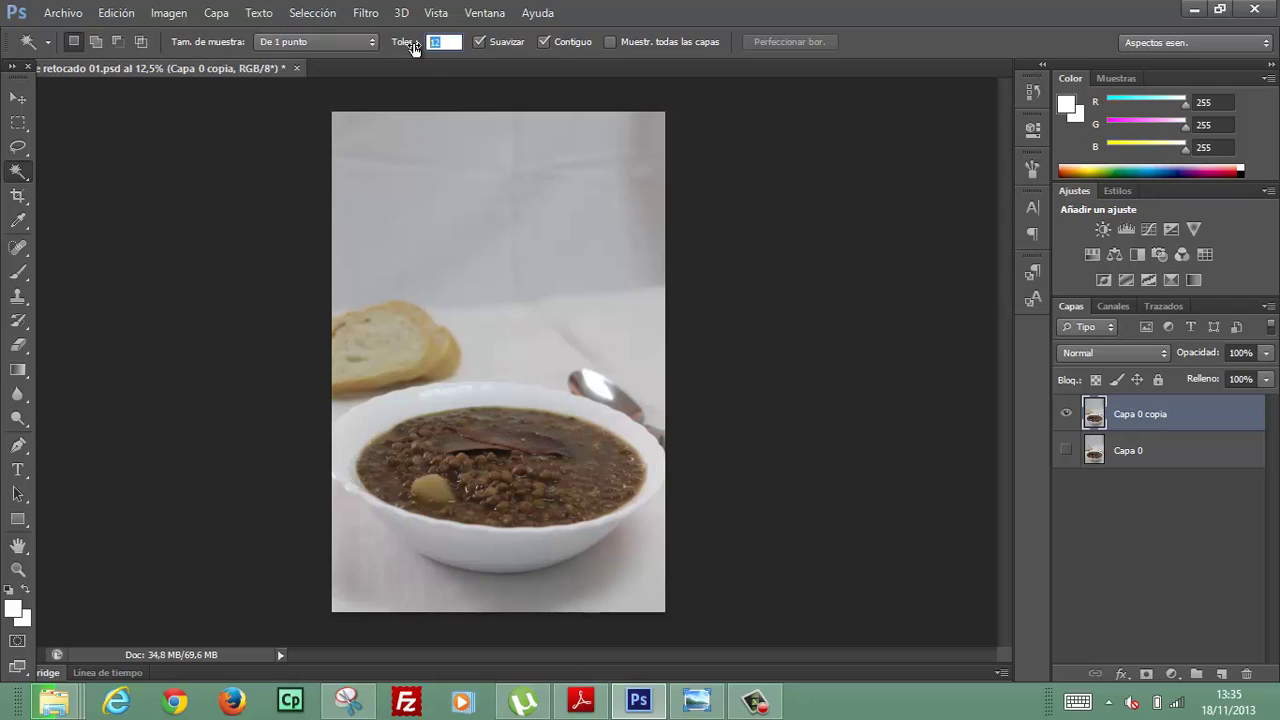
type("1")
left_click(521, 177)
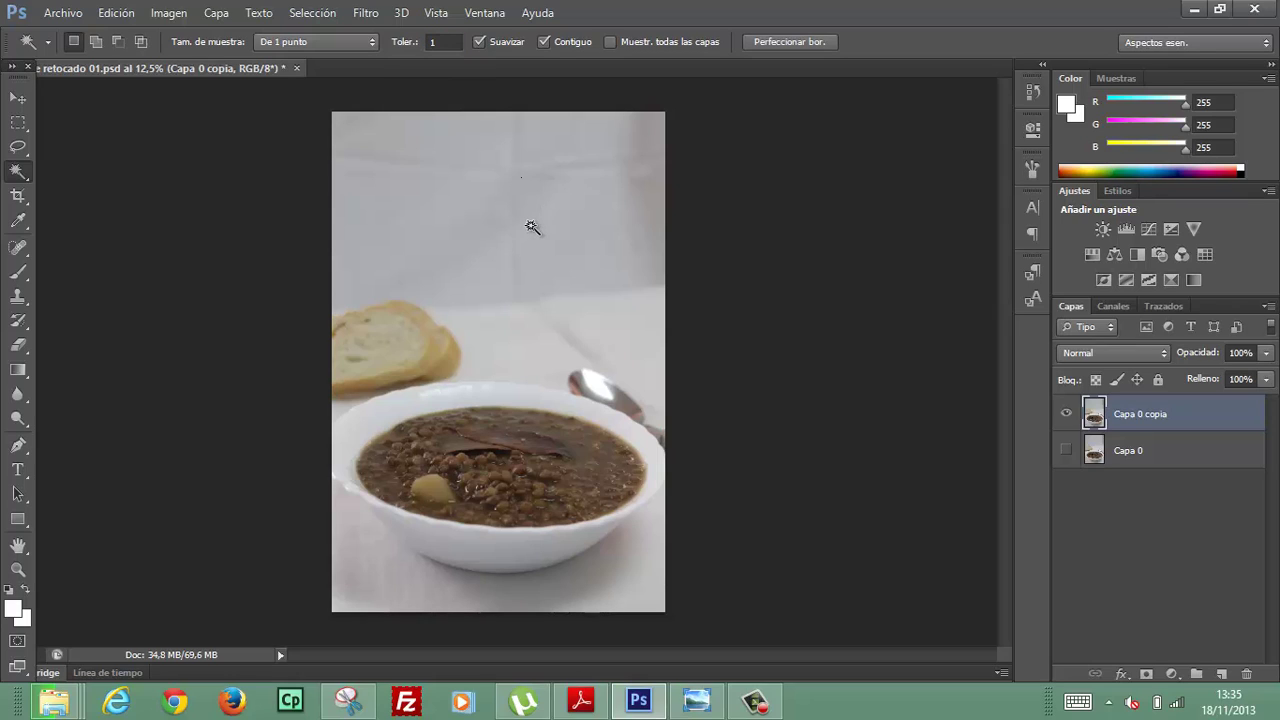
Step: Retry selecting the upper wall with the Magic Wand at other tolerances, including 40
left_click(459, 44)
type("0")
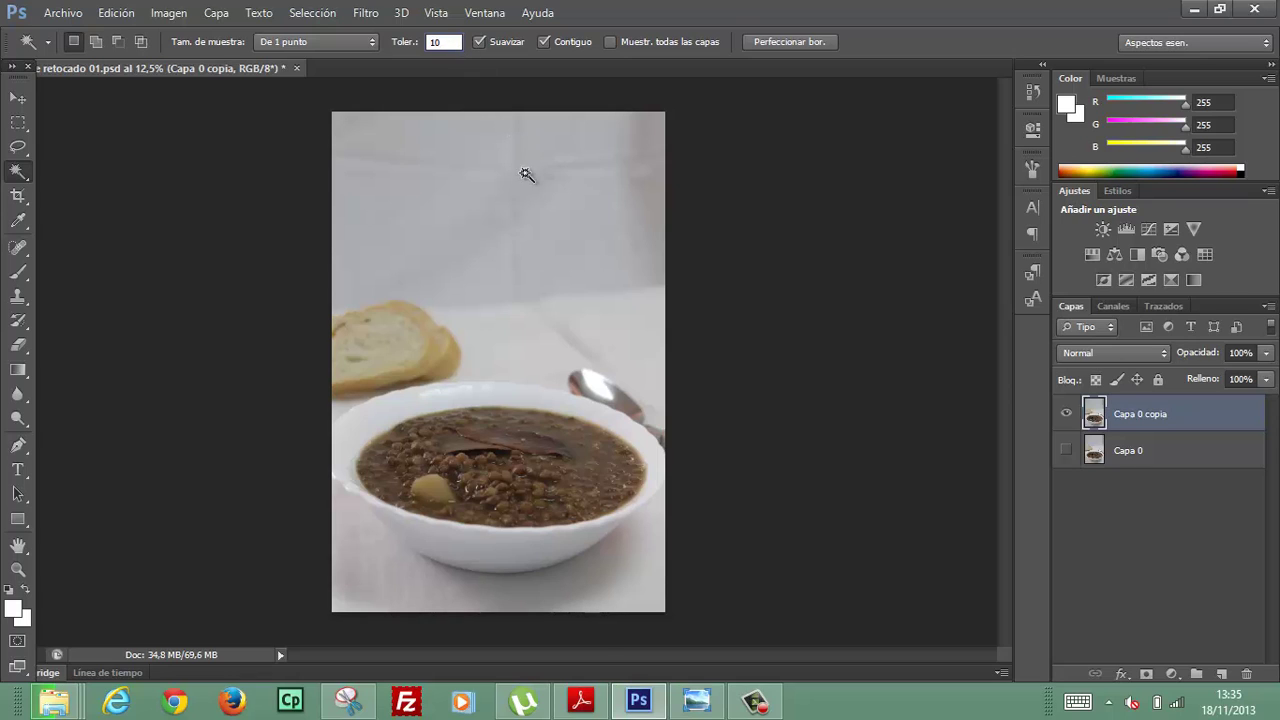
left_click(535, 202)
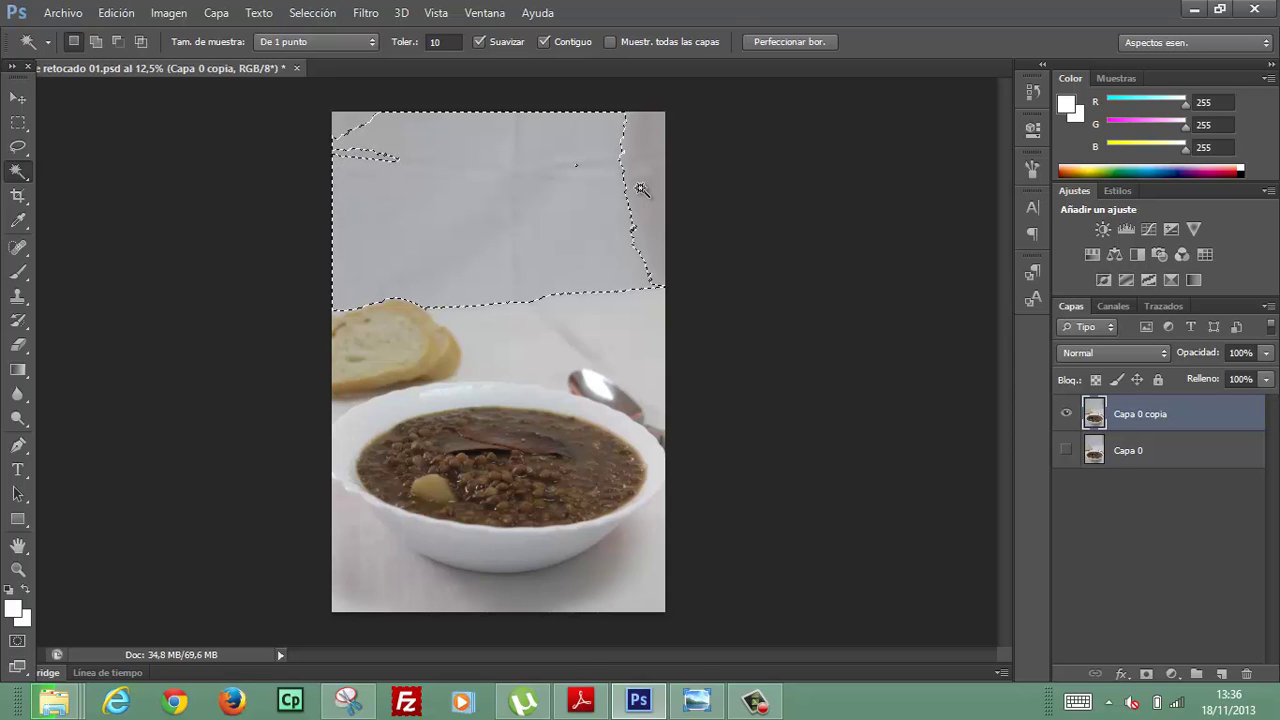
left_click(444, 42)
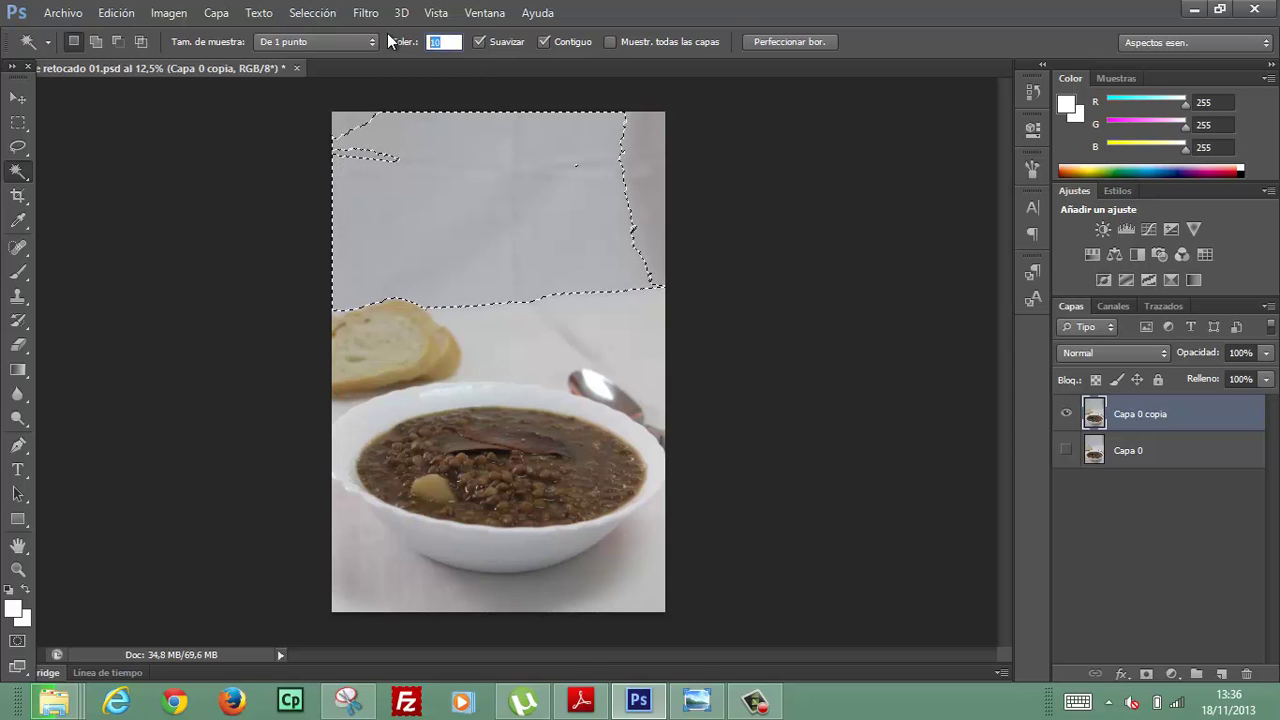
type("40")
left_click(506, 140)
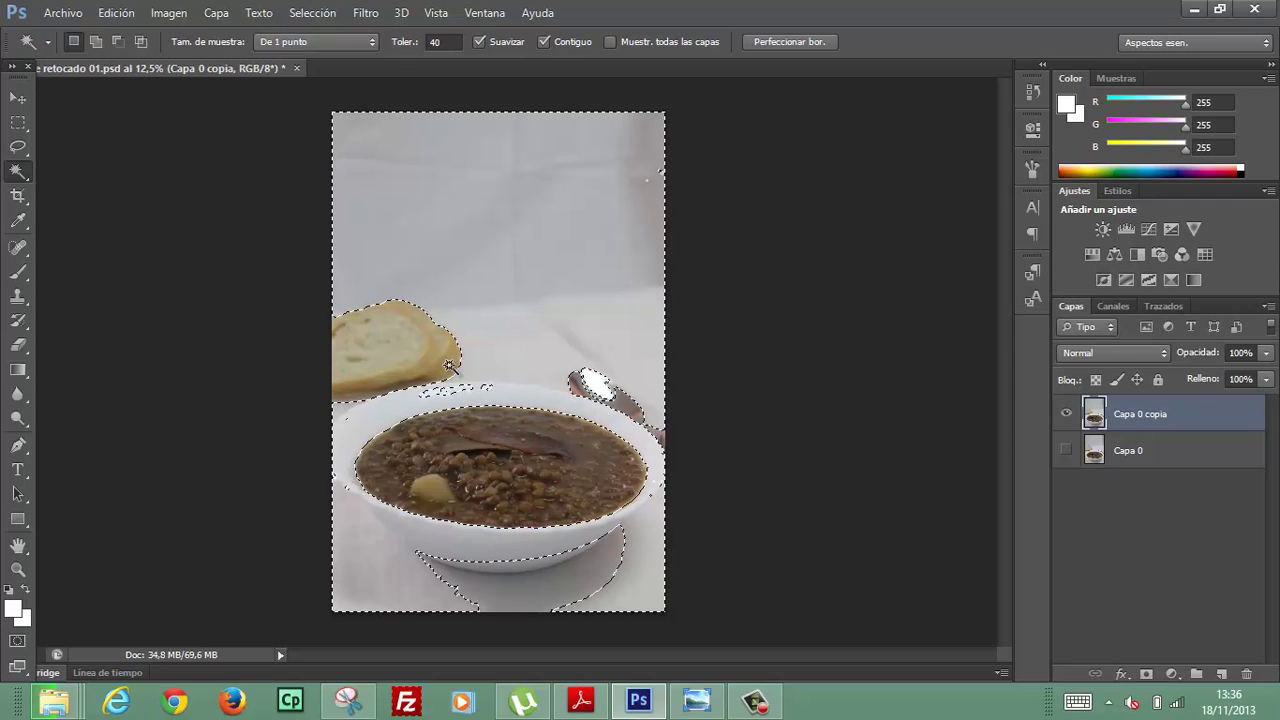
Step: Clear the selection and reselect the upper background at tolerance 20
left_click(410, 42)
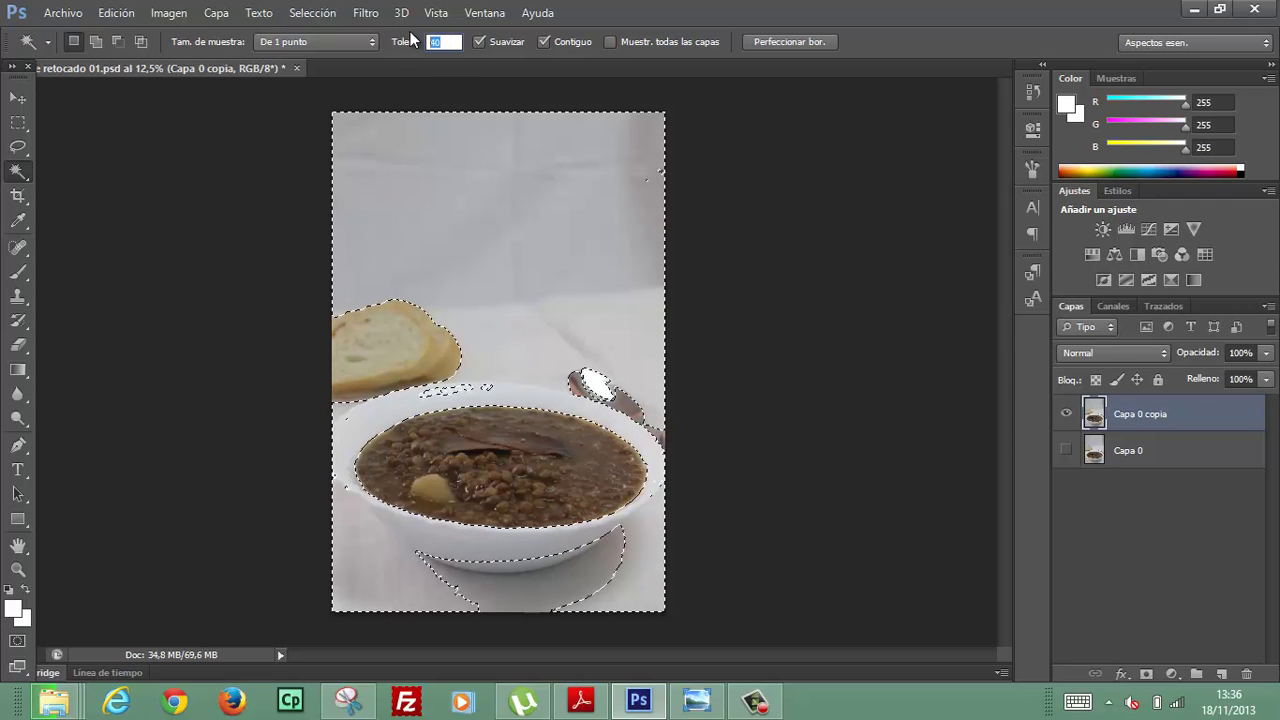
type("20")
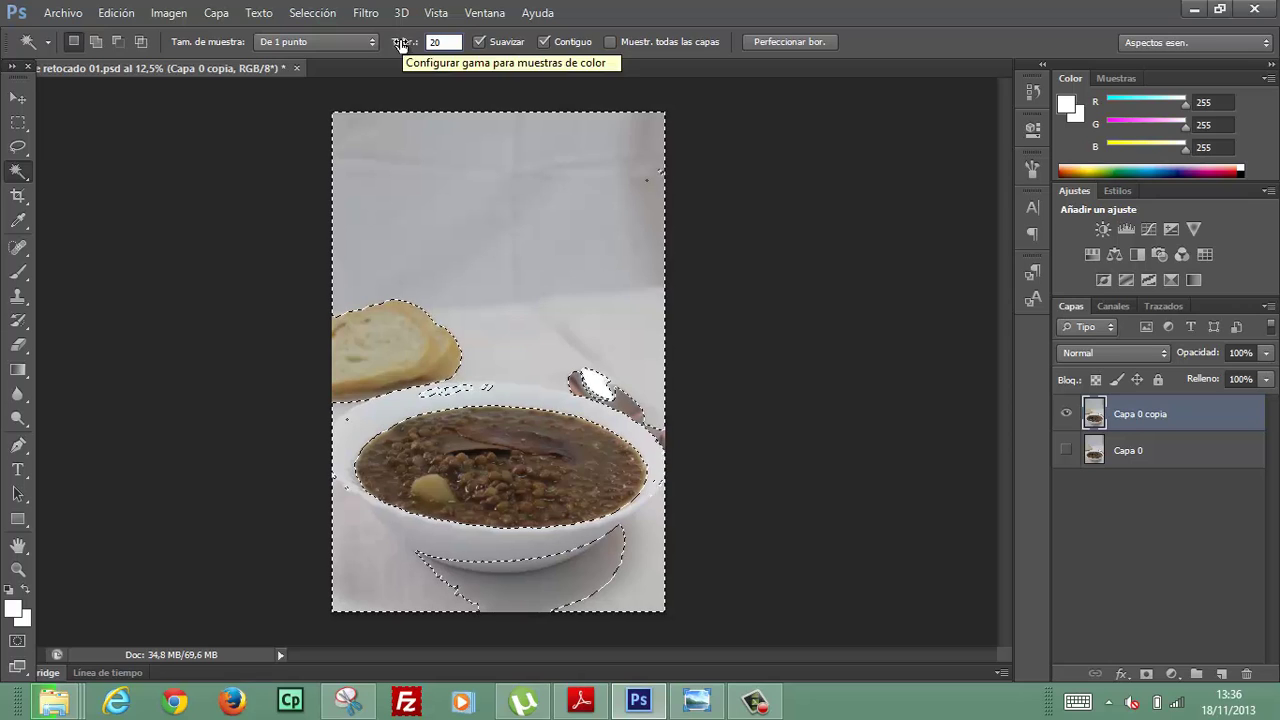
key("ctrl+d")
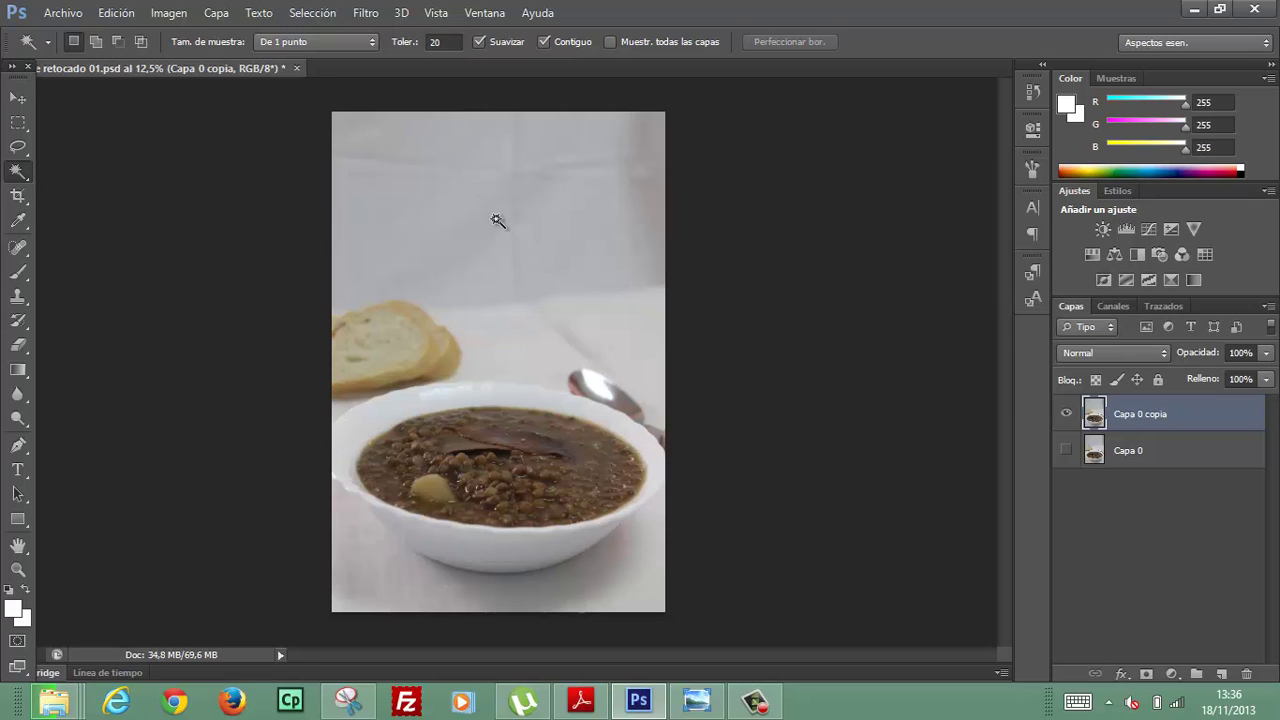
left_click(482, 217)
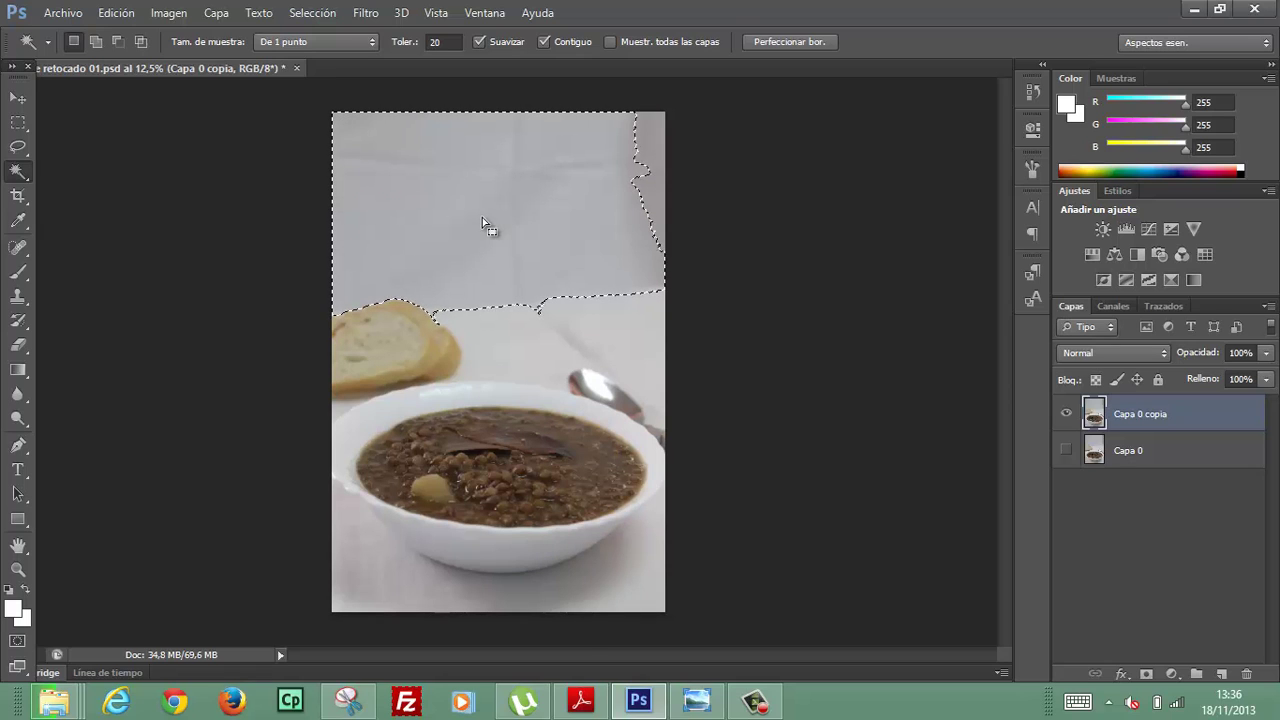
Step: Shift-add the top-right corner and tablecloth, then undo the over-large addition
key("shift")
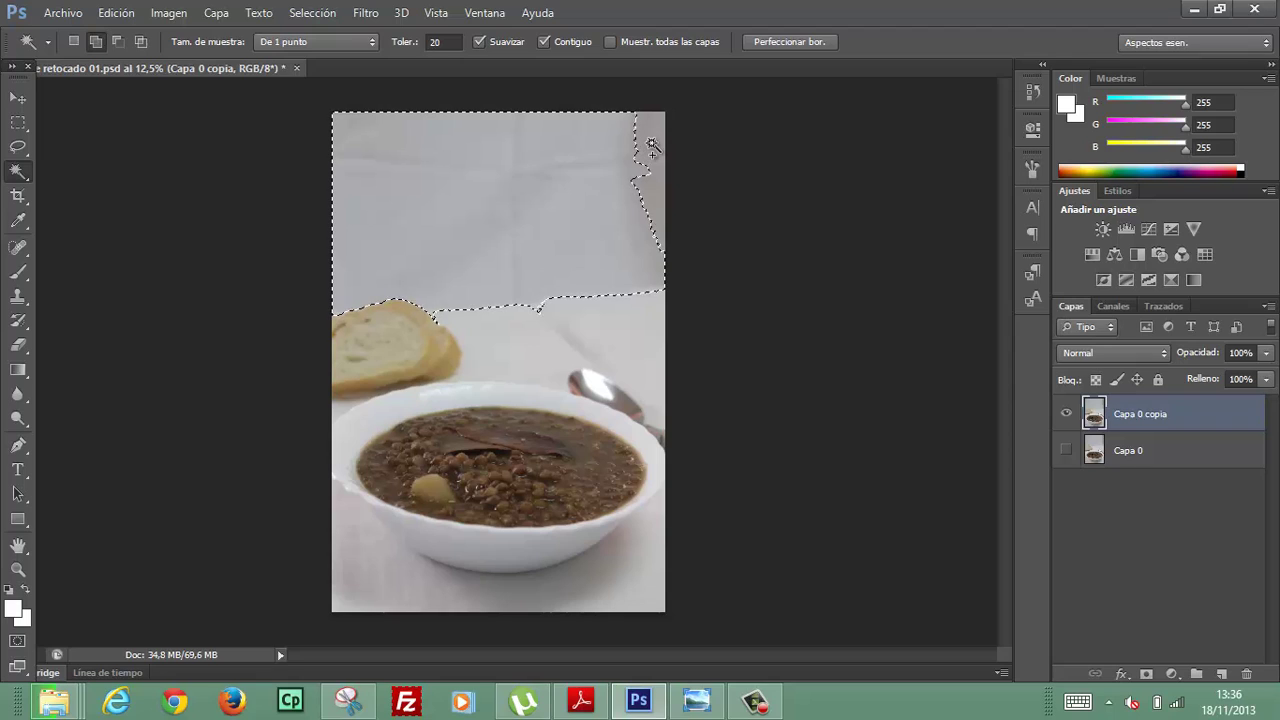
left_click(651, 146)
left_click(651, 146, "shift")
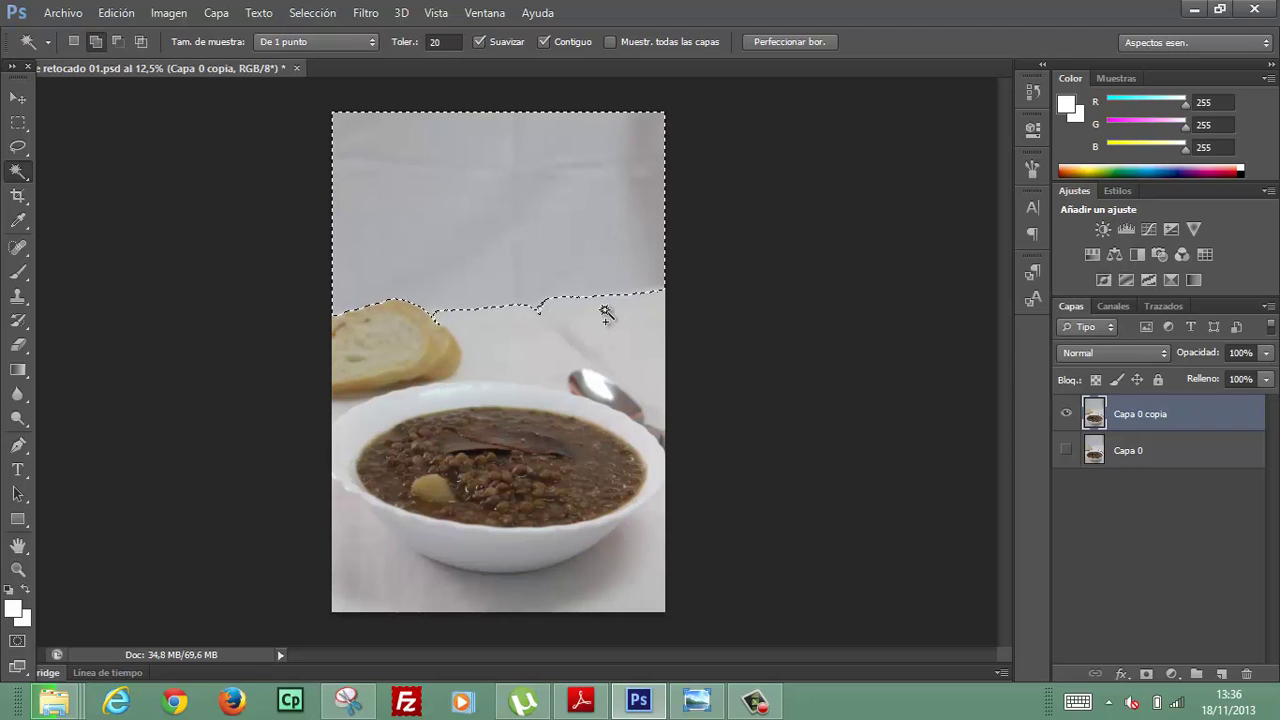
left_click(602, 306, "shift")
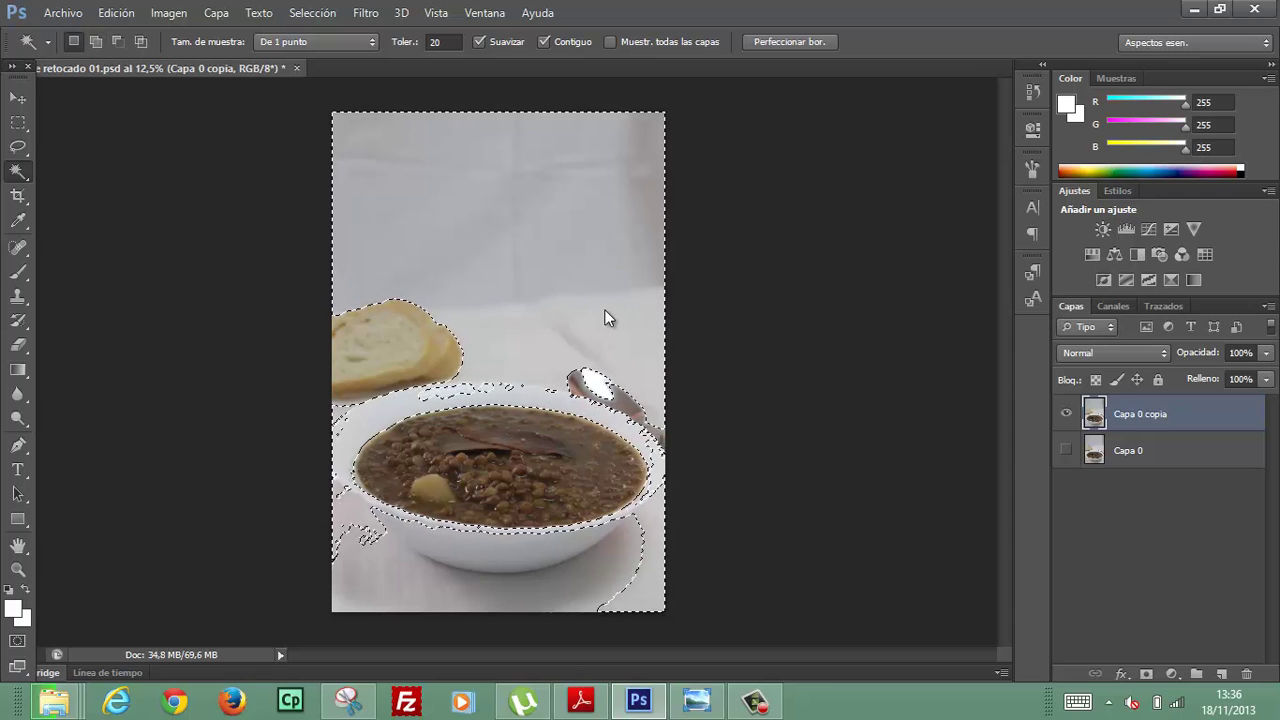
left_click(116, 14)
left_click(178, 20)
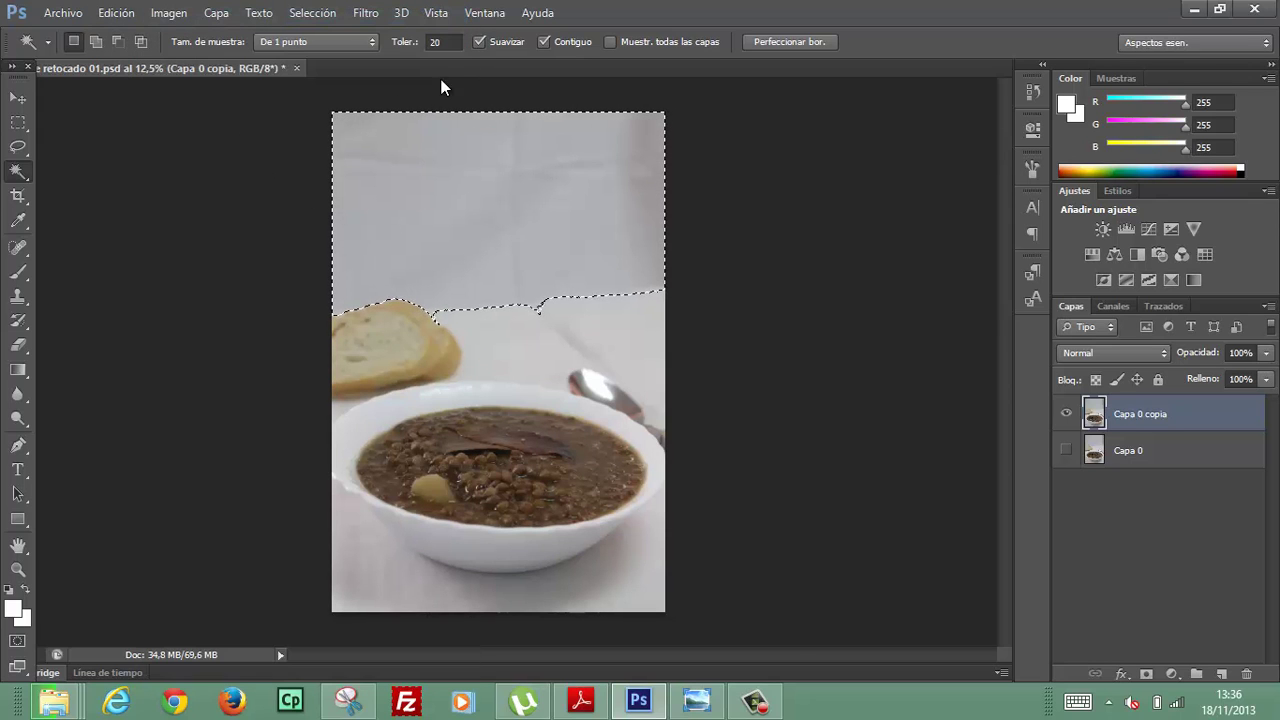
left_click(440, 42)
Step: At tolerance 10, add the tablecloth around the bread, spoon and left bowl rim
type("10")
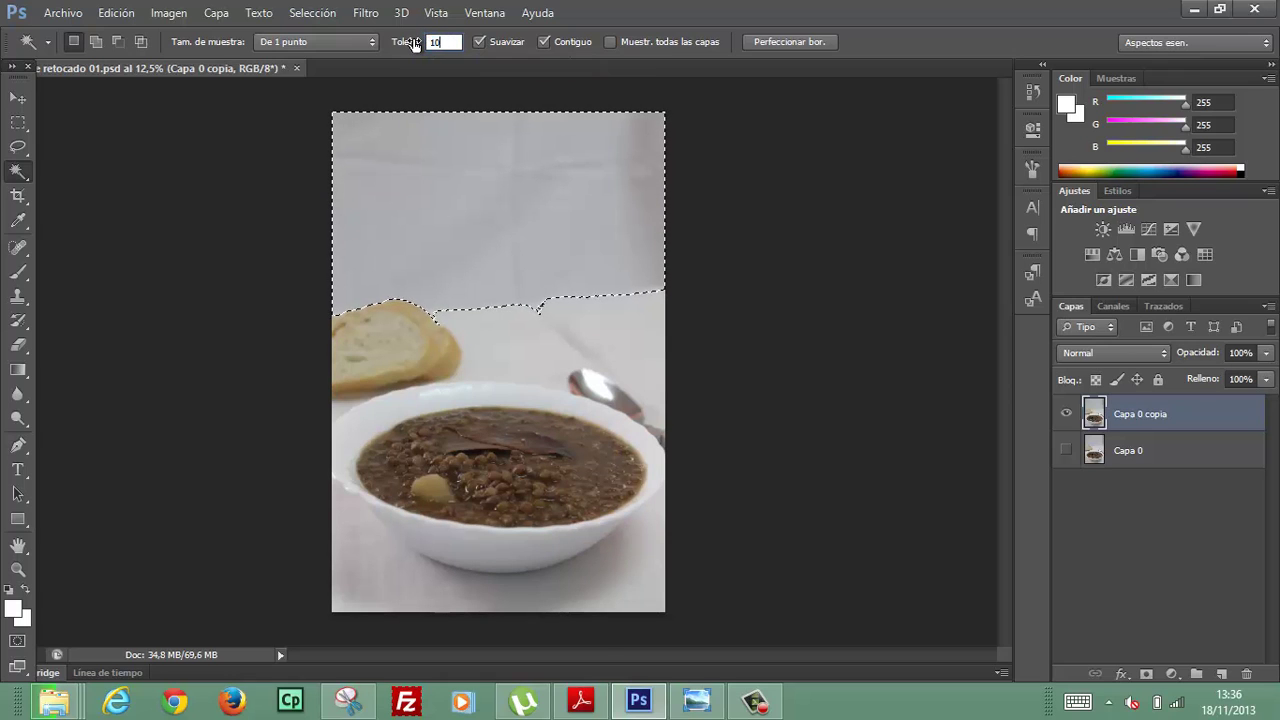
left_click(521, 330, "shift")
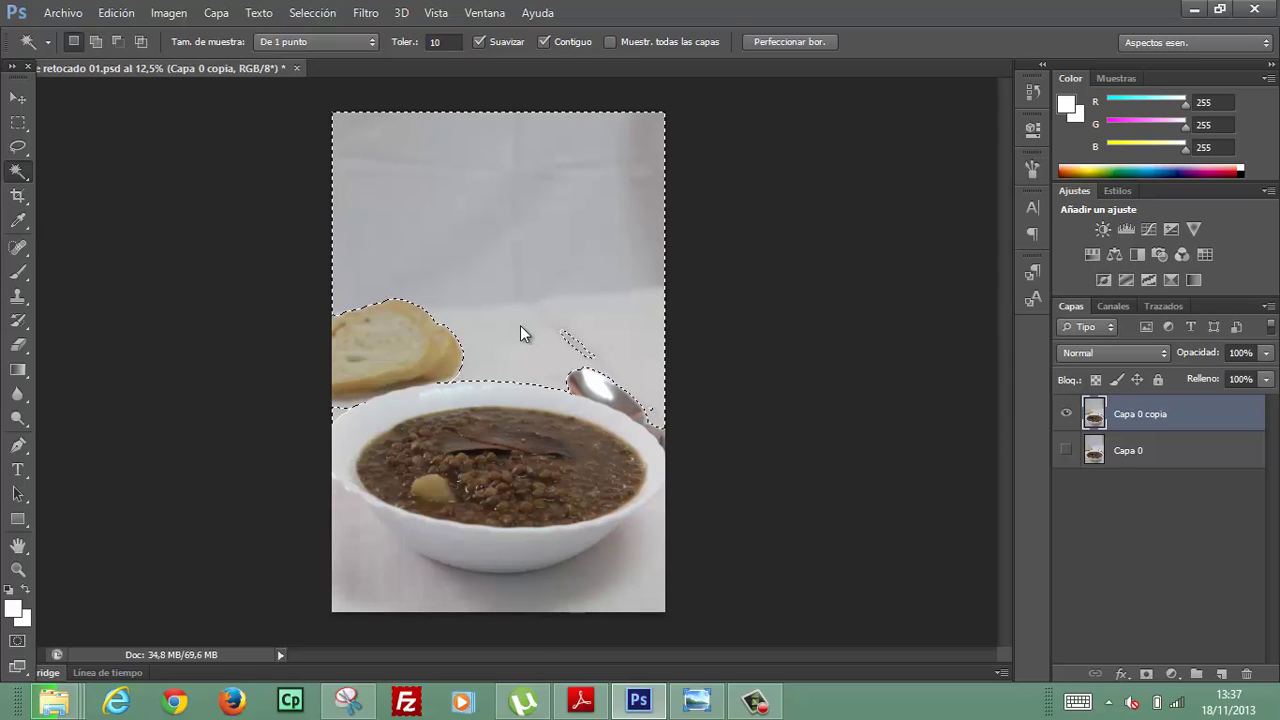
left_click(570, 342, "shift")
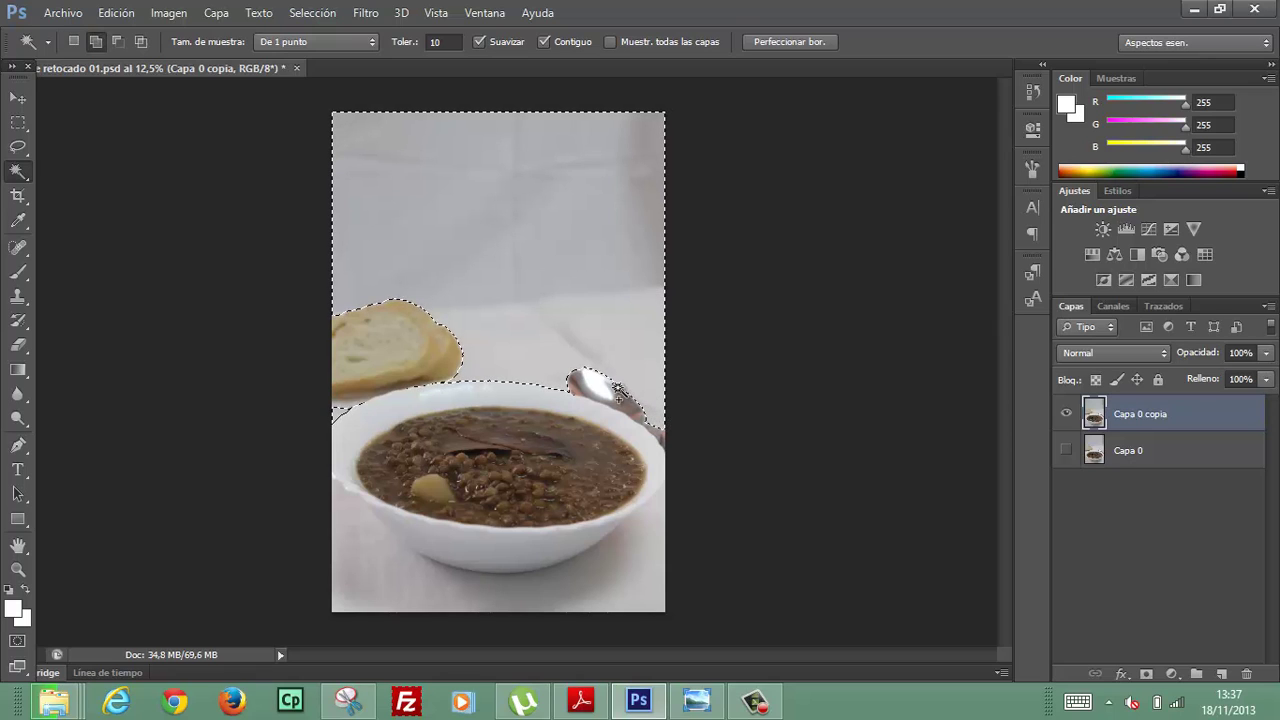
left_click(360, 424, "shift")
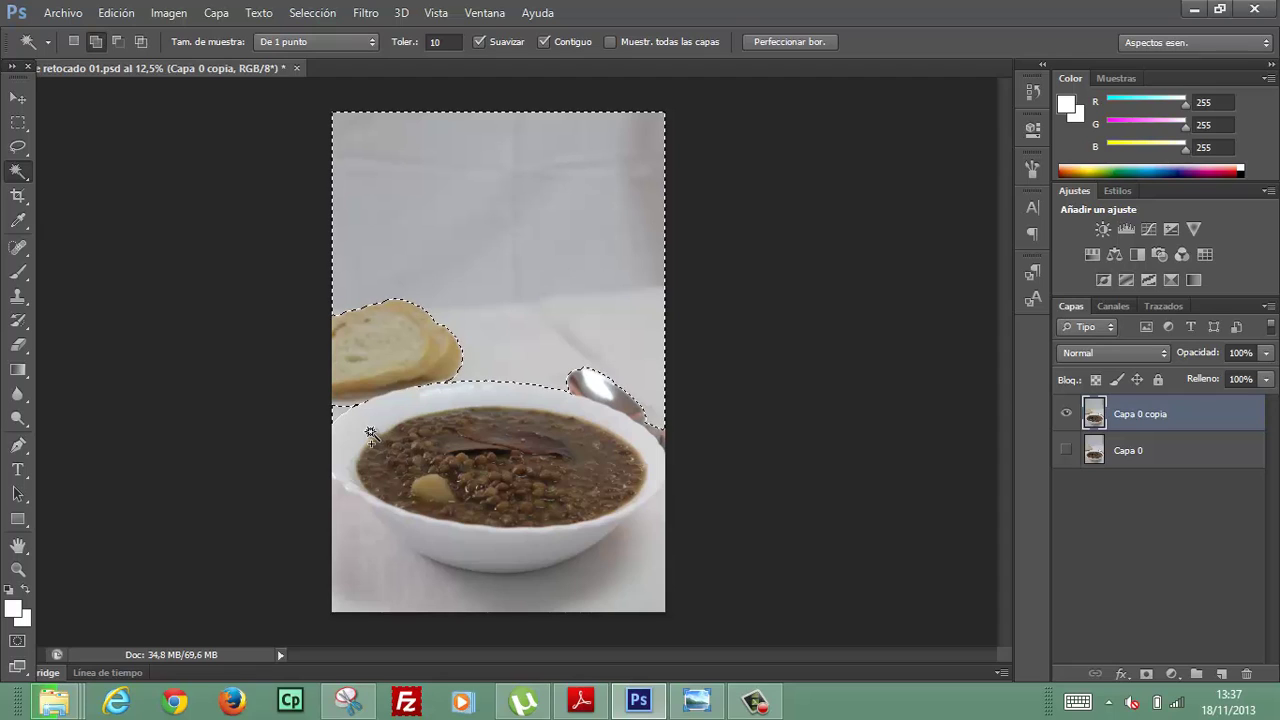
left_click(365, 430, "shift")
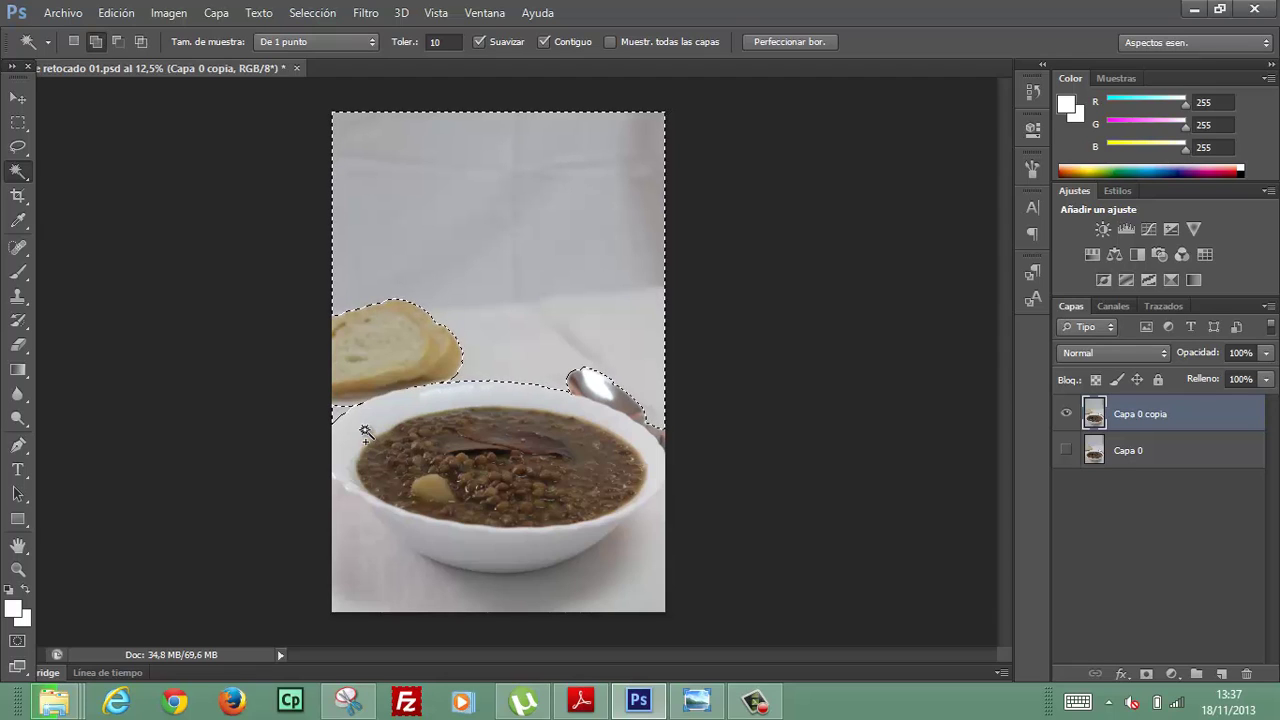
left_click(365, 430, "shift")
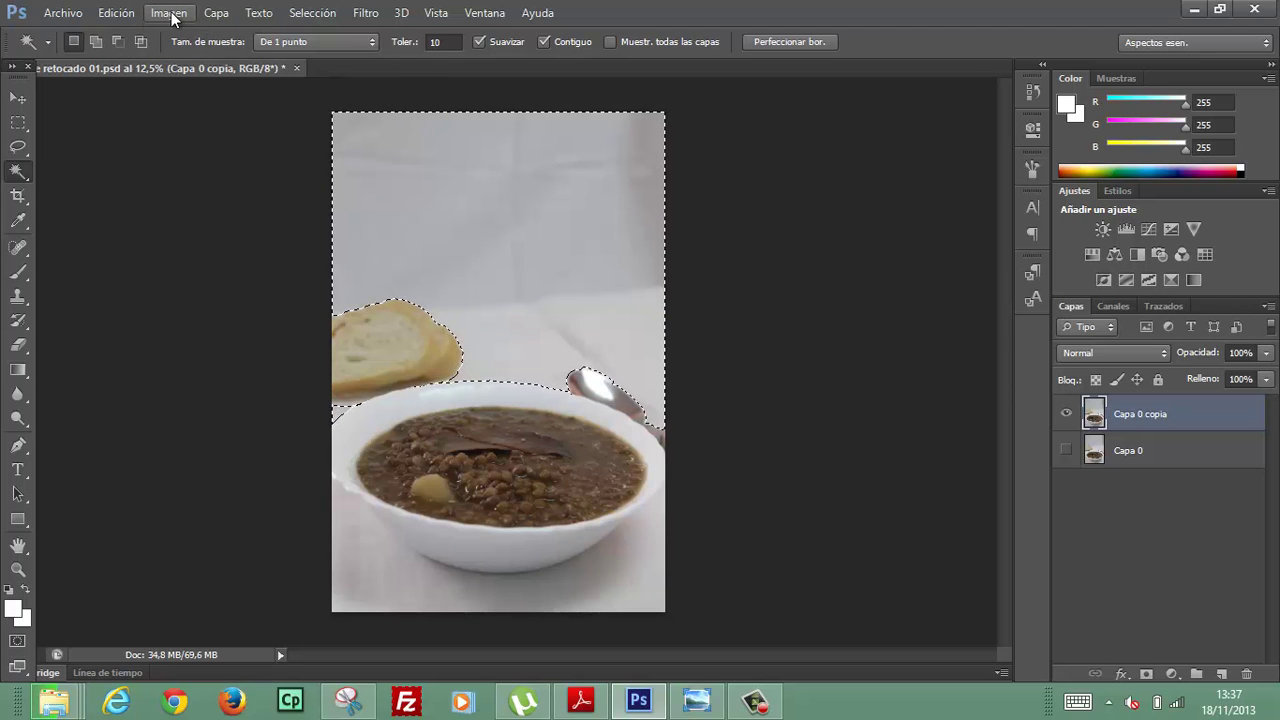
Step: Set Exposición on the background to exposure +1,09, offset +0,0508 and gamma 0,86
left_click(172, 16)
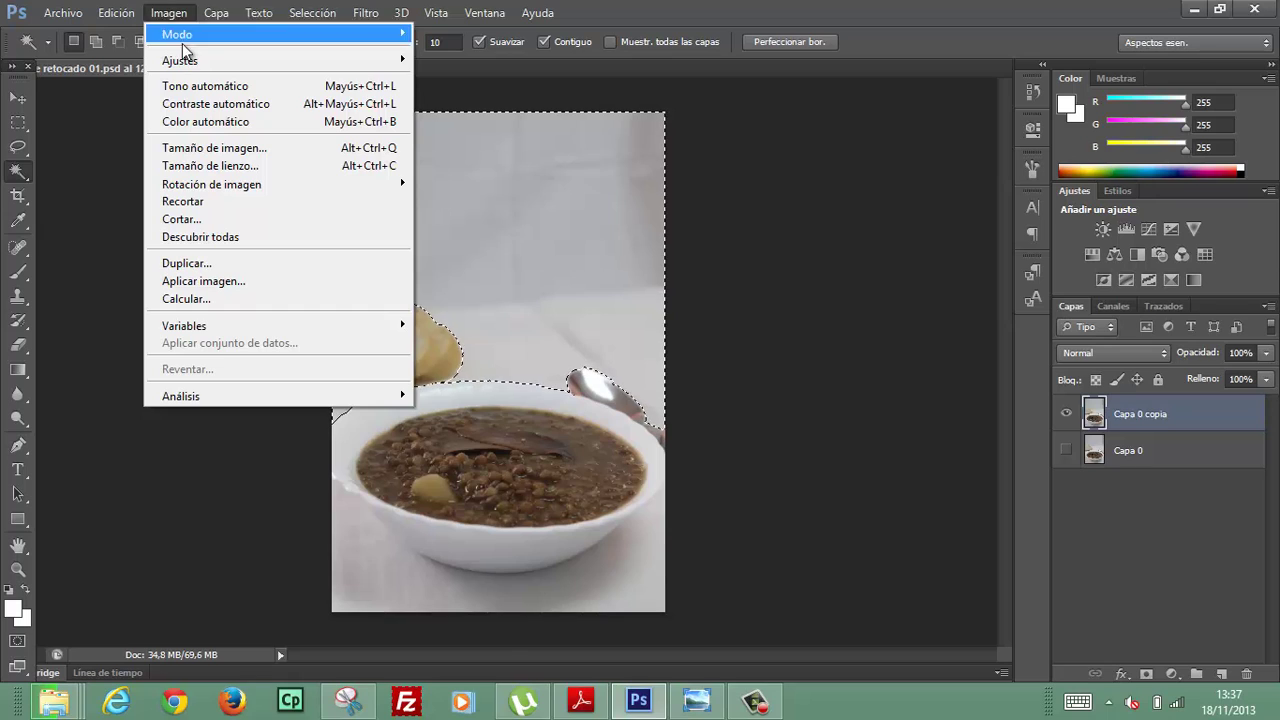
mouse_move(182, 60)
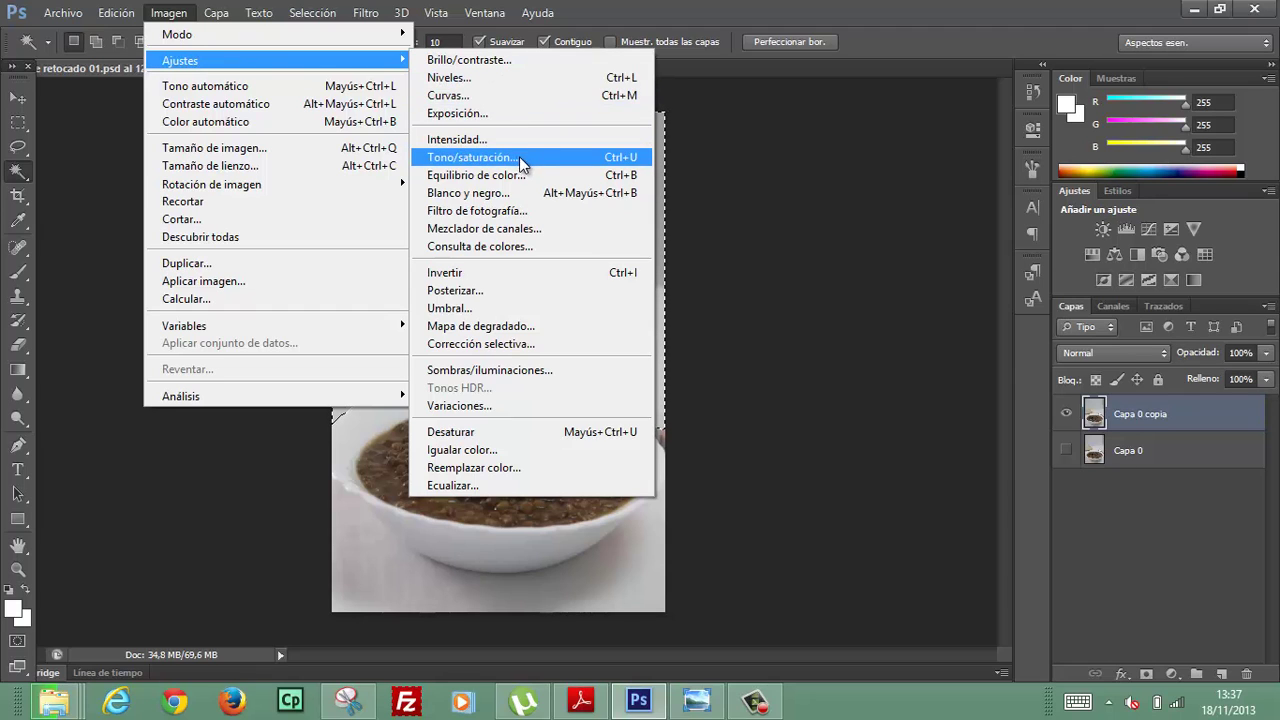
left_click(519, 114)
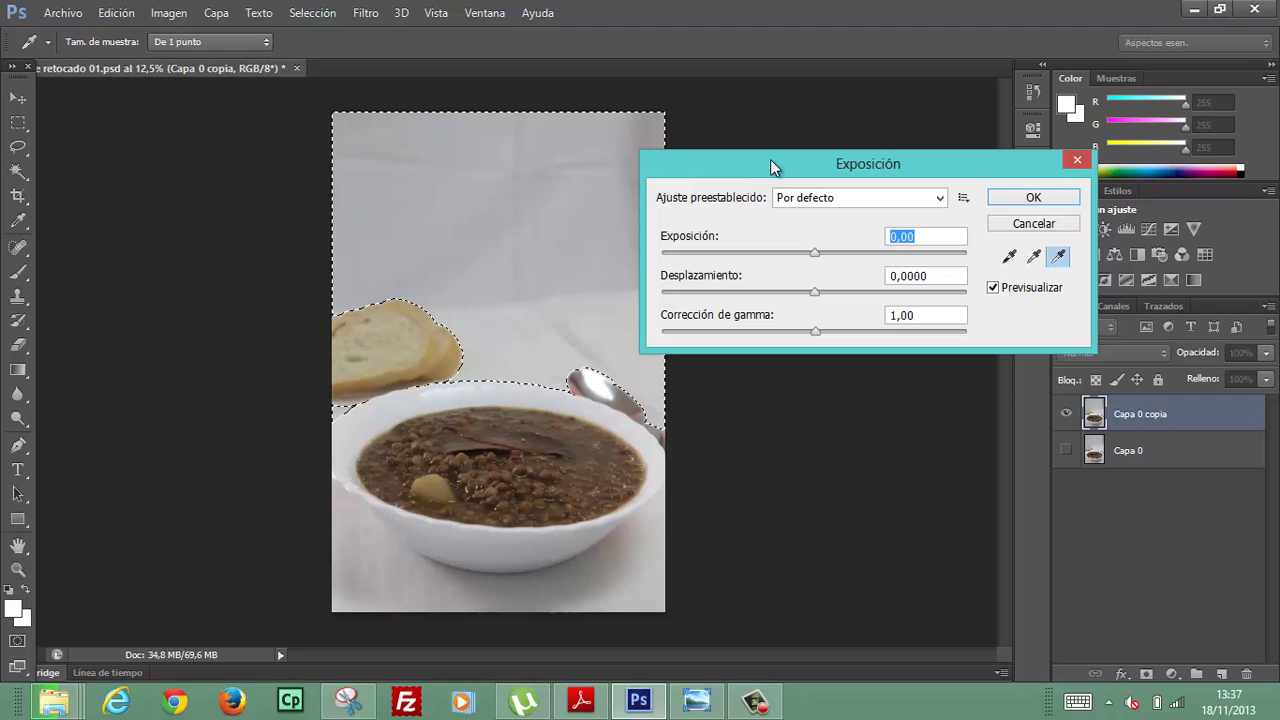
mouse_move(815, 252)
left_mouse_down()
mouse_move(851, 252)
mouse_move(820, 252)
mouse_move(836, 252)
mouse_move(786, 295)
mouse_move(710, 290)
mouse_move(733, 287)
left_mouse_up()
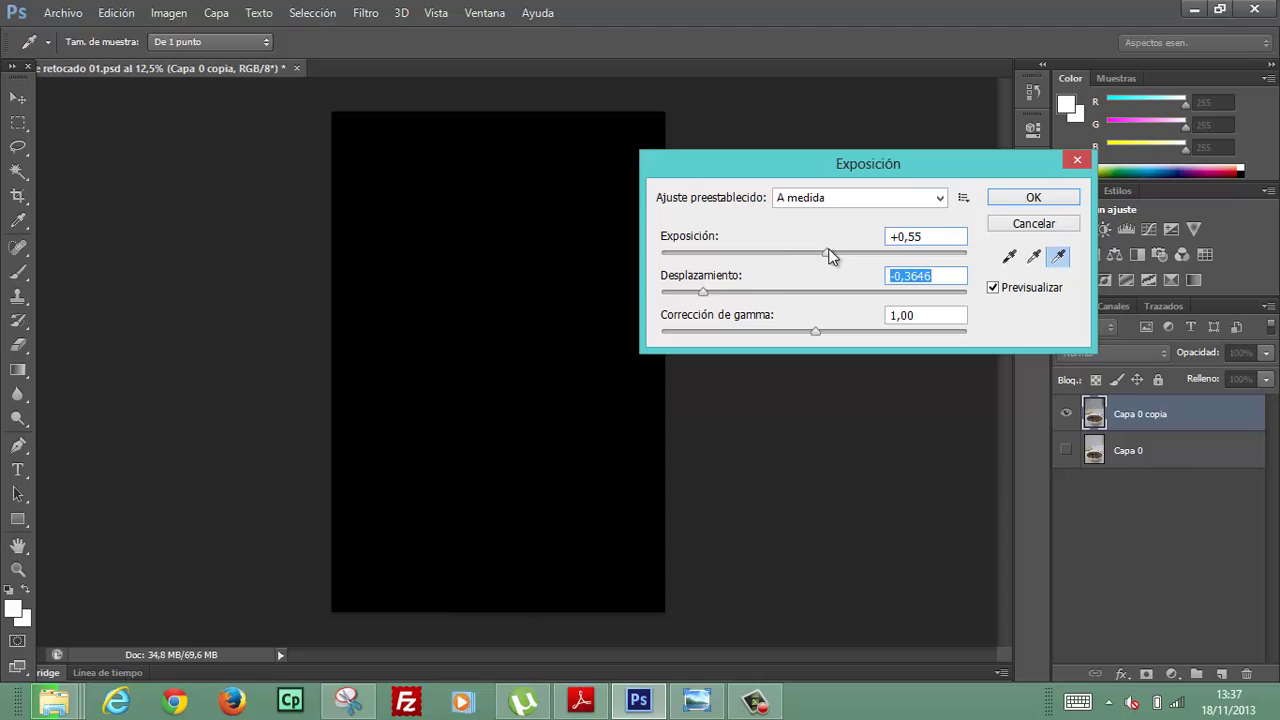
mouse_move(829, 253)
left_mouse_down()
mouse_move(847, 252)
mouse_move(830, 252)
left_mouse_up()
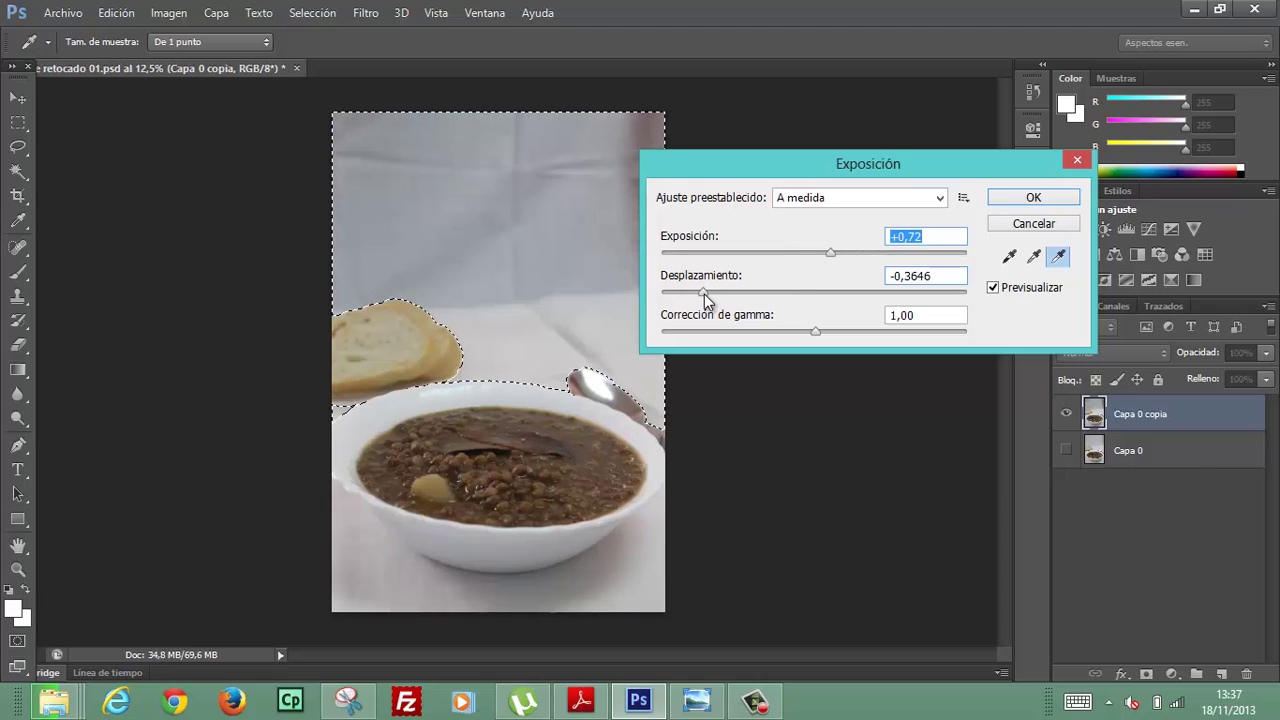
mouse_move(704, 294)
left_mouse_down()
mouse_move(855, 294)
mouse_move(829, 294)
mouse_move(836, 330)
mouse_move(979, 330)
mouse_move(665, 335)
mouse_move(852, 338)
mouse_move(789, 337)
mouse_move(841, 338)
mouse_move(830, 338)
left_mouse_up()
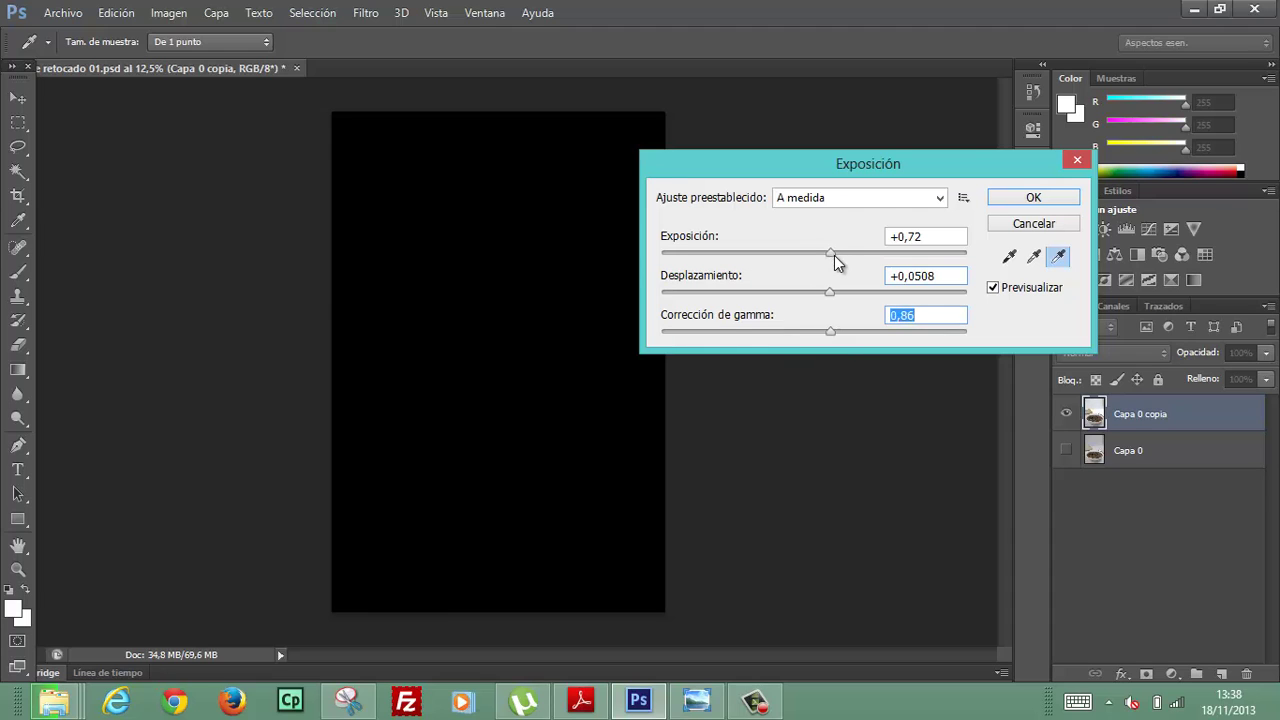
left_click_drag(832, 255, 842, 260)
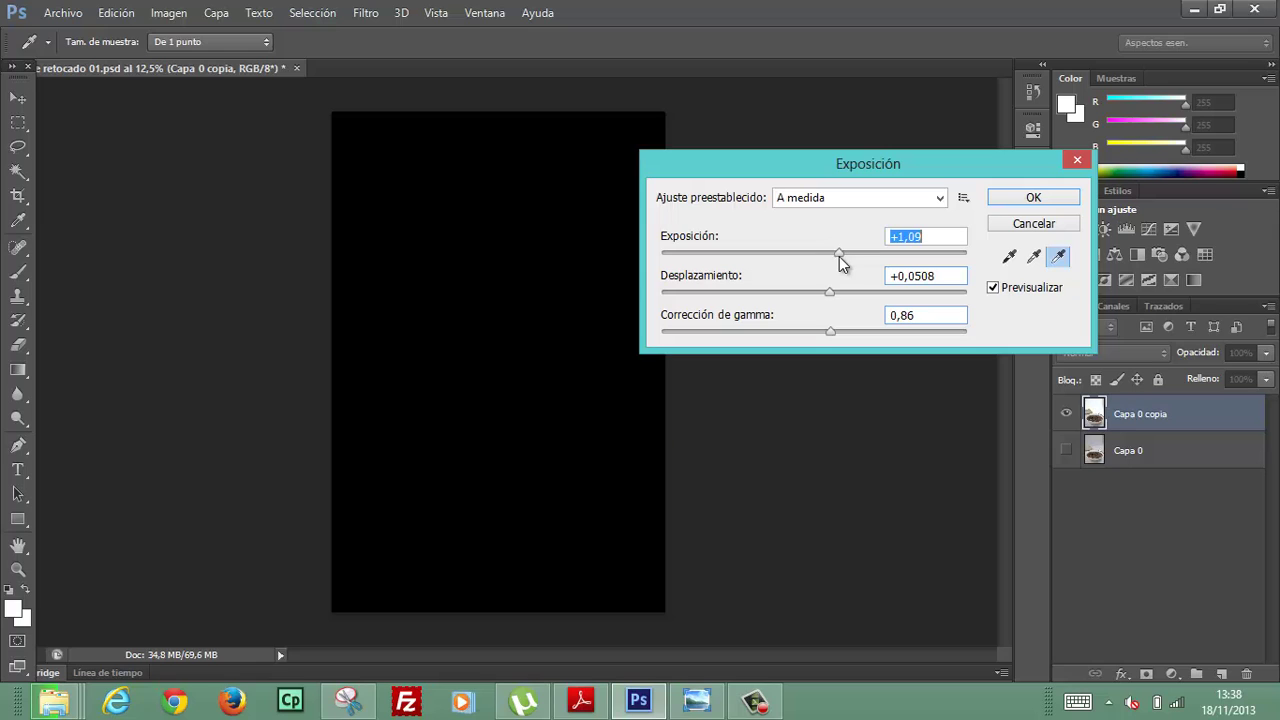
mouse_move(778, 161)
left_mouse_down()
mouse_move(857, 168)
mouse_move(843, 177)
left_mouse_up()
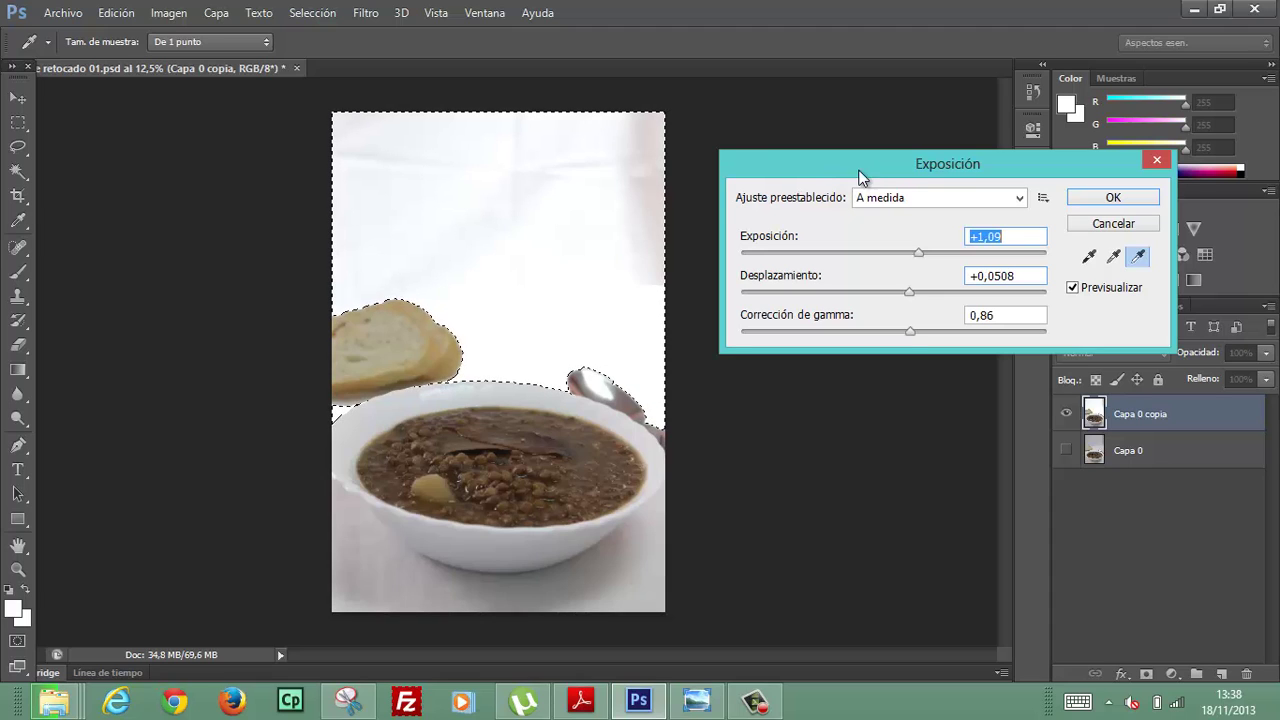
Step: Apply the exposure change and invert the selection onto the dish, bread and spoon
left_click(1110, 200)
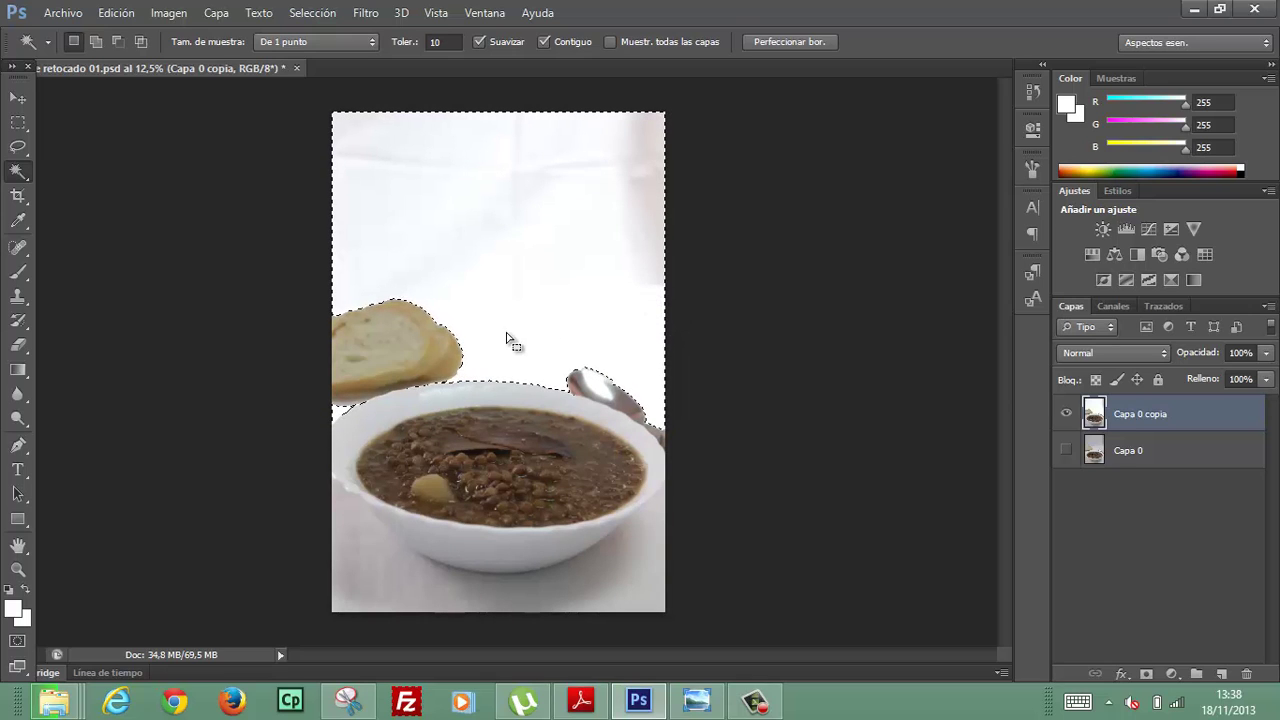
left_click(296, 12)
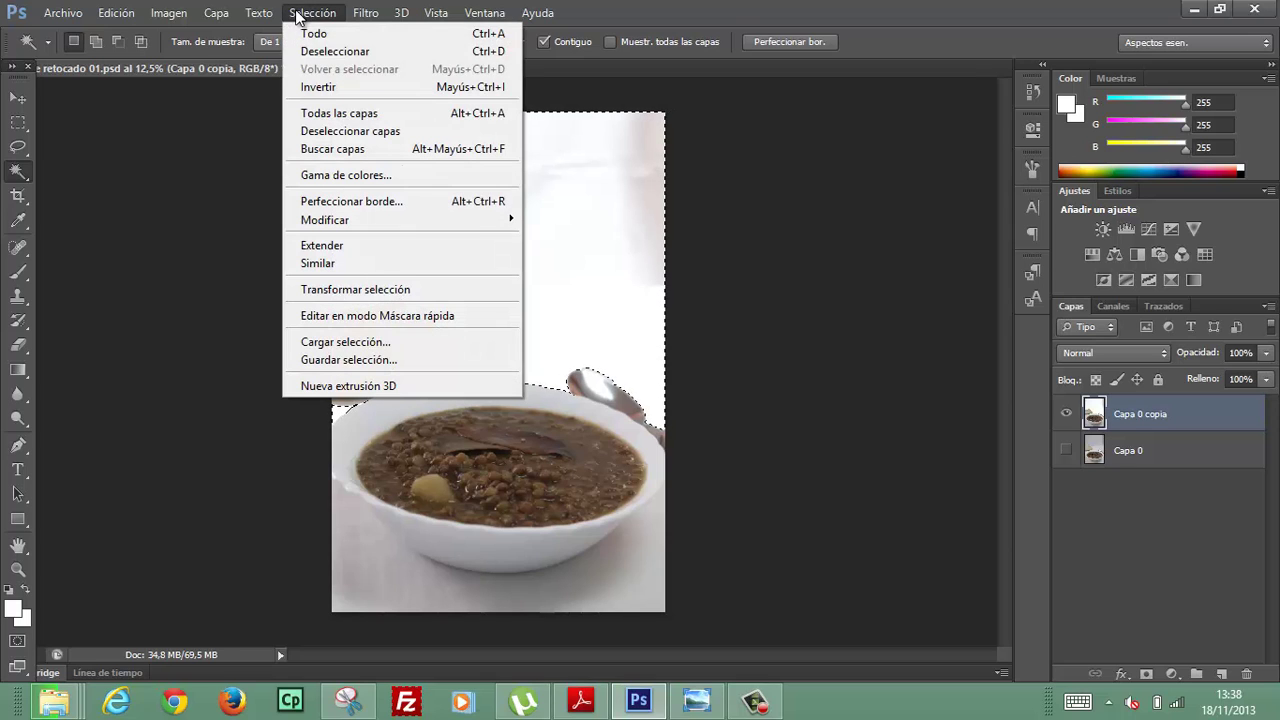
left_click(325, 89)
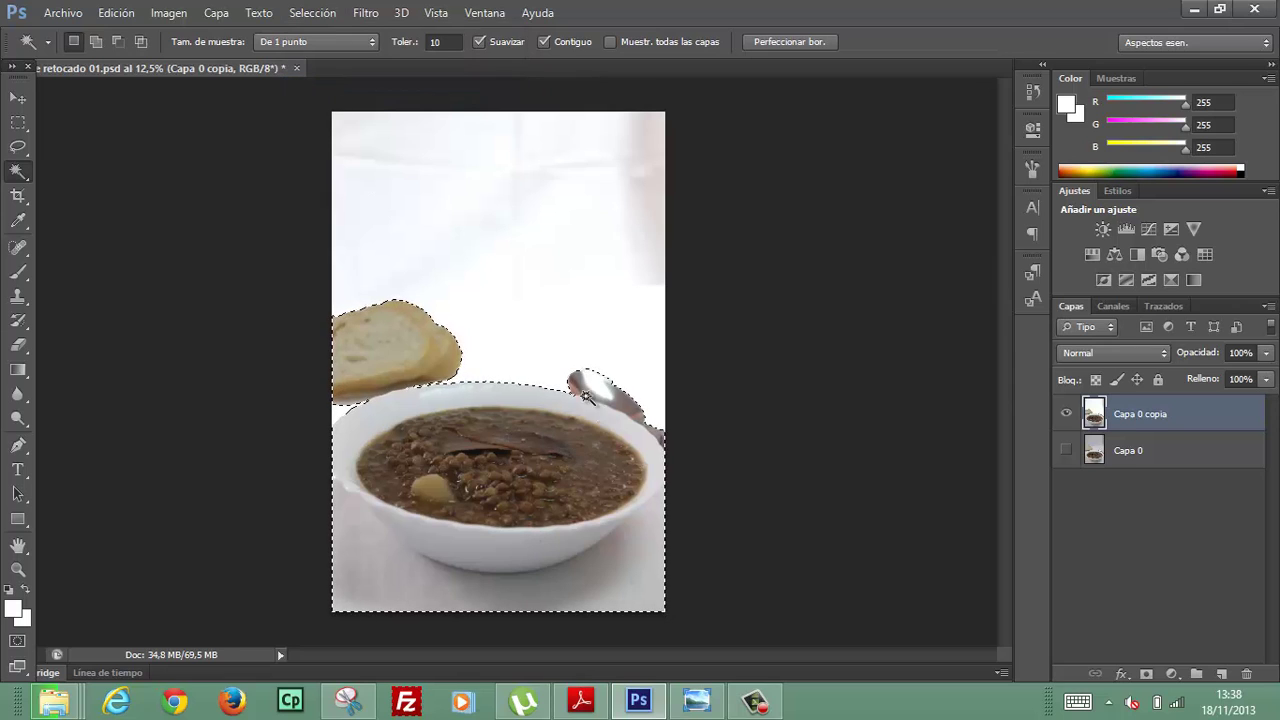
Step: Apply Tono automático, Contraste automático and Color automático to the selected dish
left_click(169, 13)
mouse_move(180, 60)
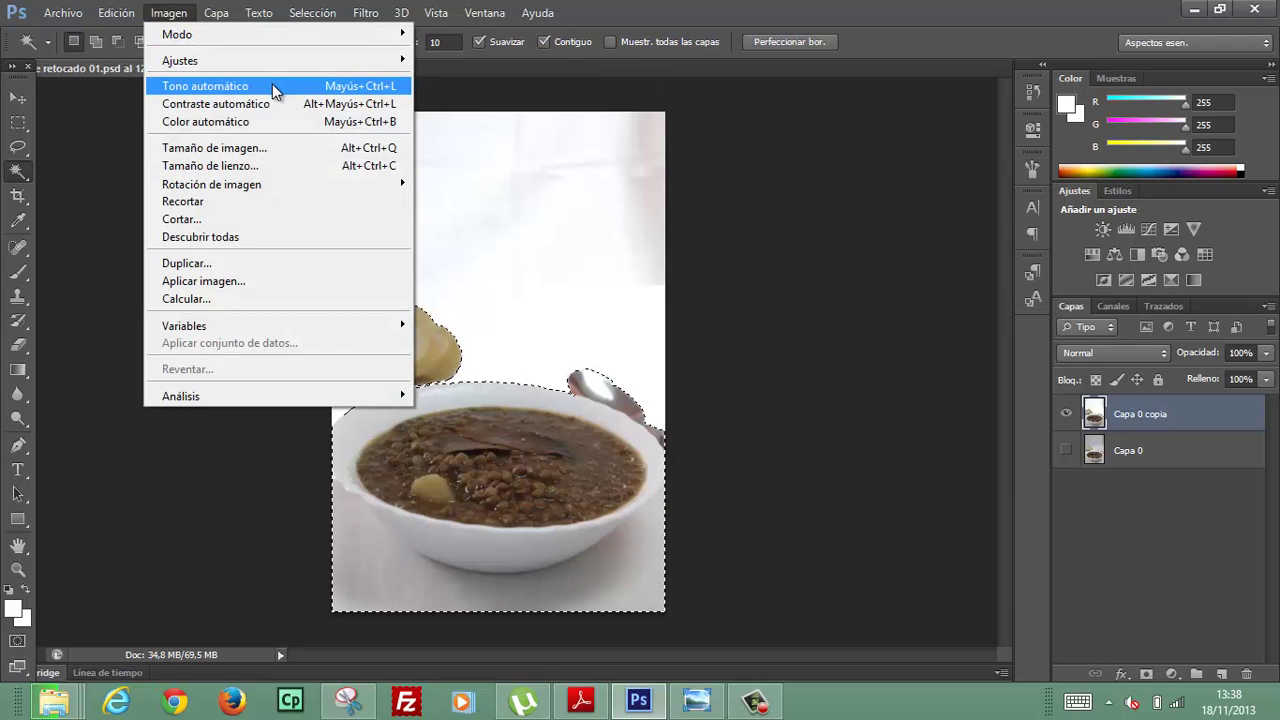
left_click(271, 88)
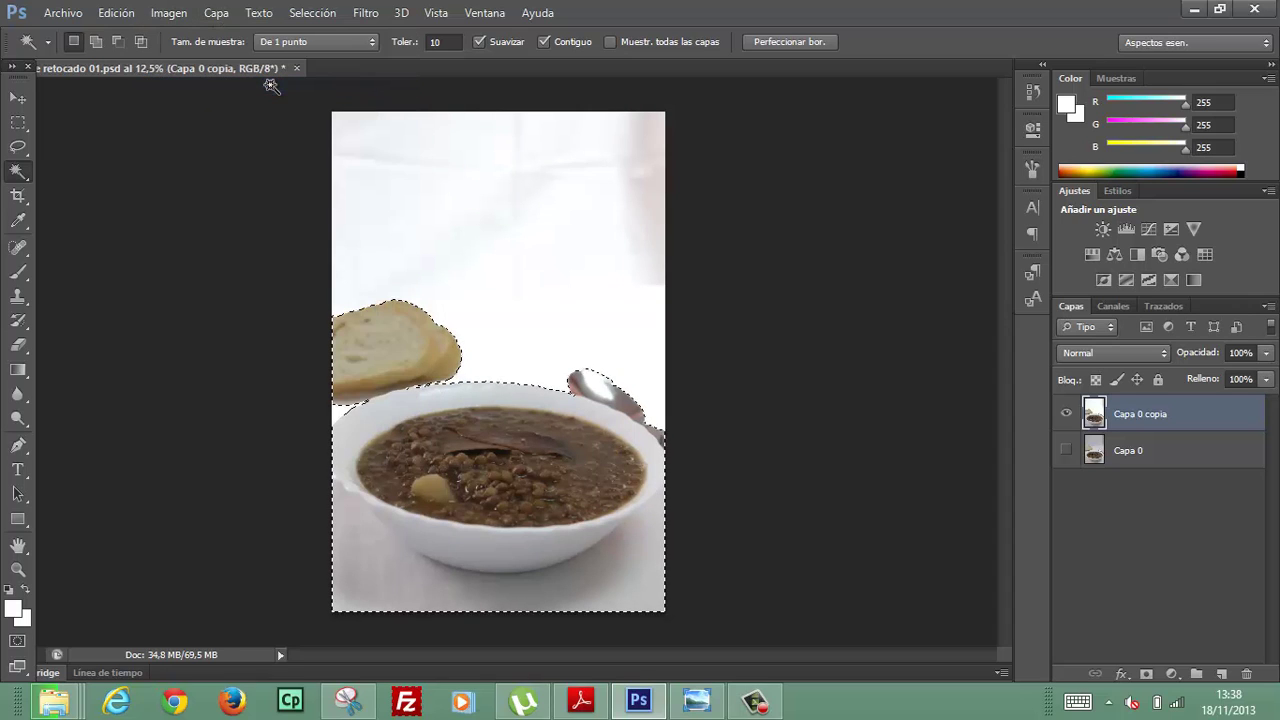
left_click(180, 16)
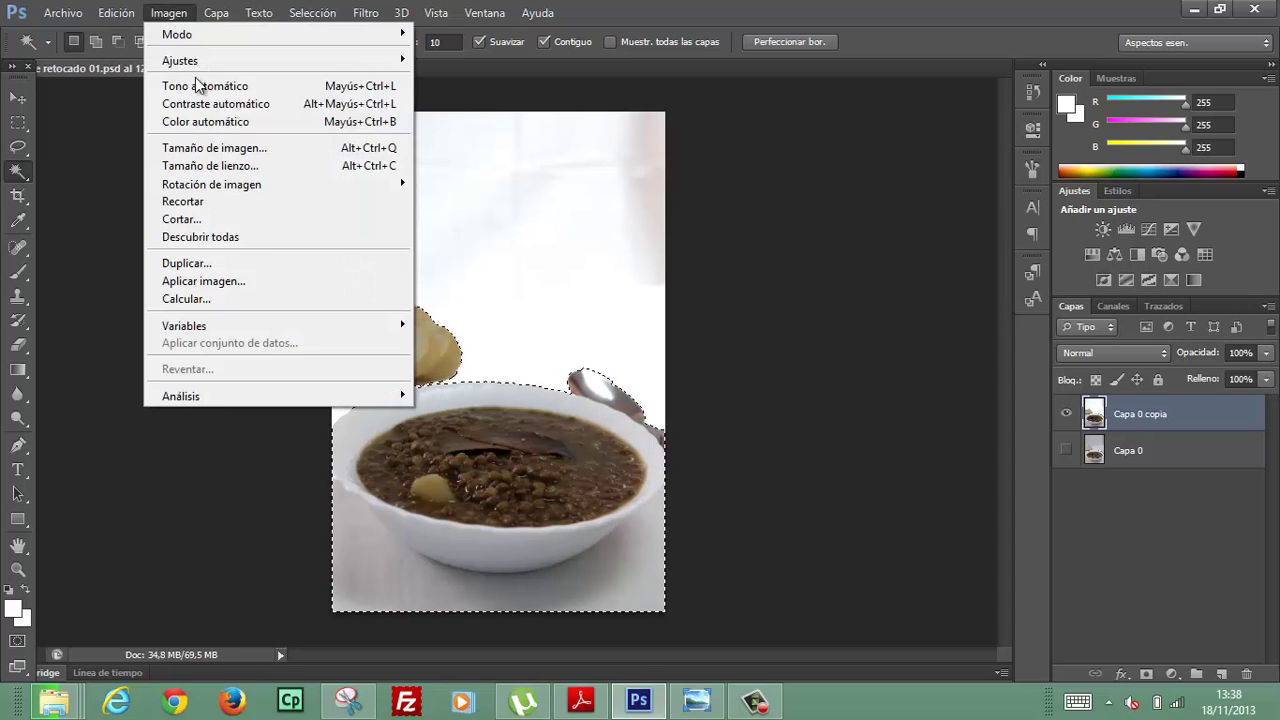
left_click(220, 106)
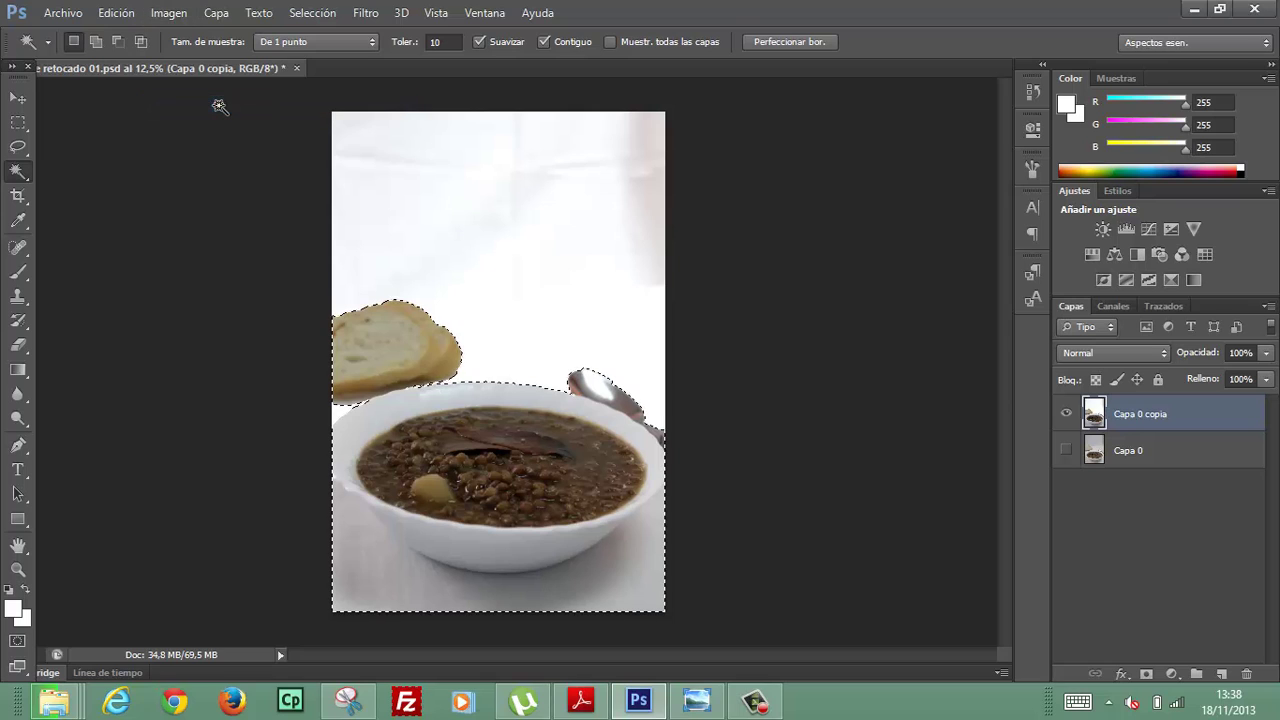
left_click(178, 16)
left_click(198, 120)
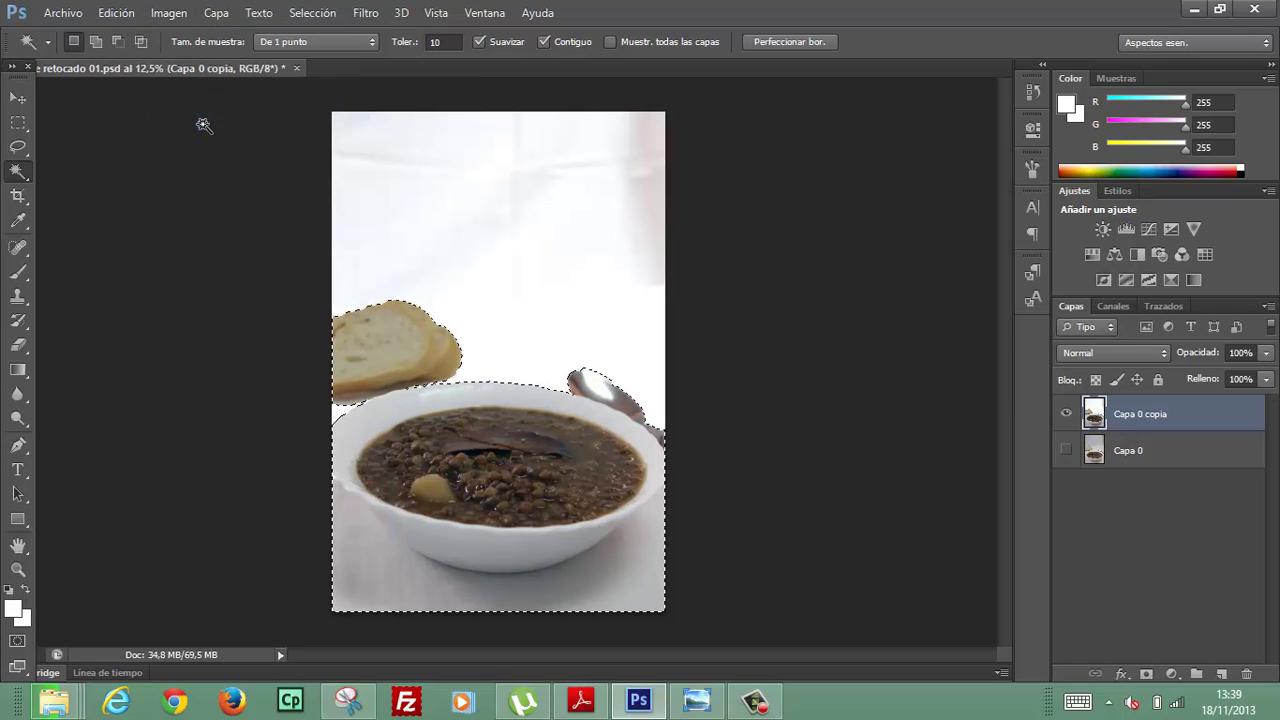
left_click(176, 22)
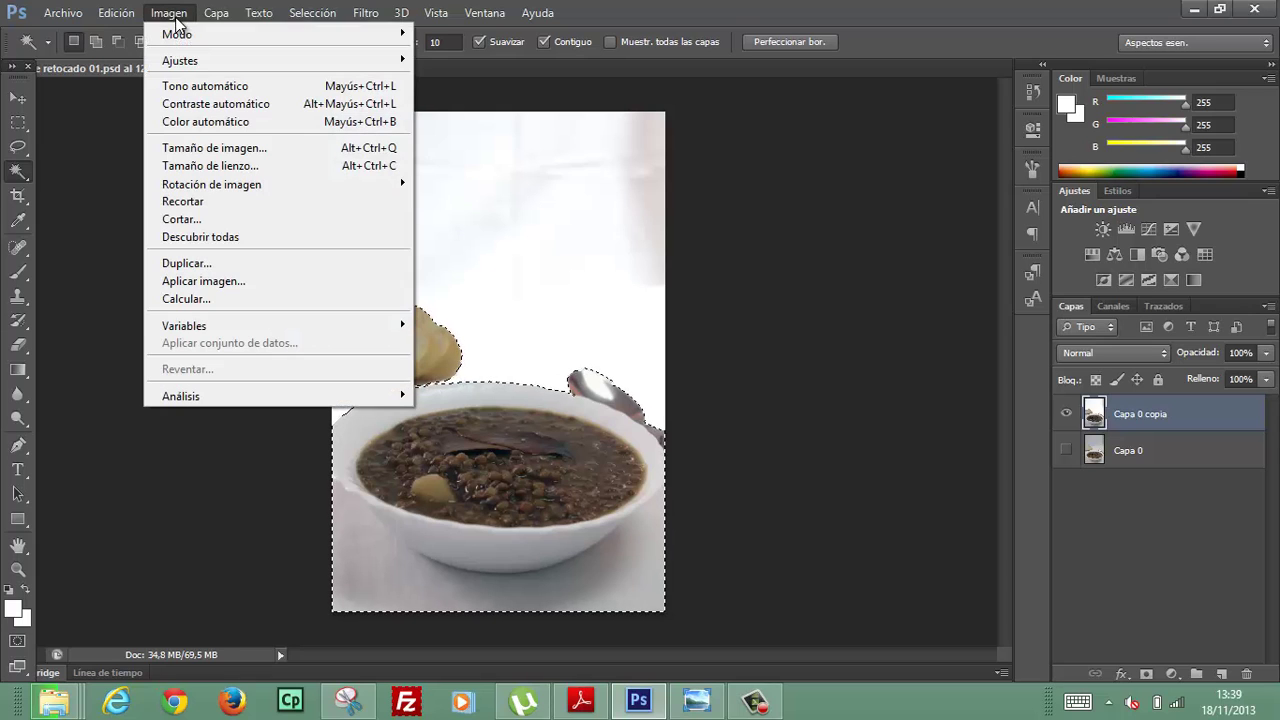
mouse_move(180, 60)
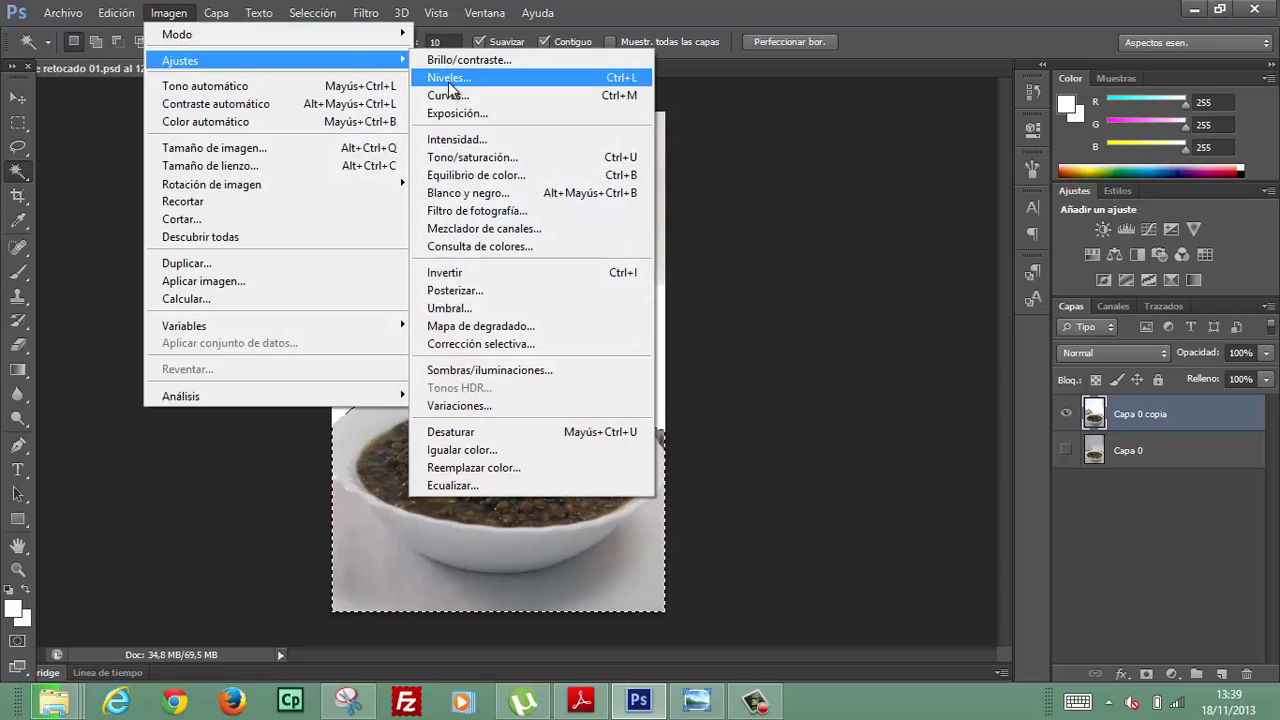
Step: Boost the dish with Intensidad +100 and Saturación 0
left_click(481, 140)
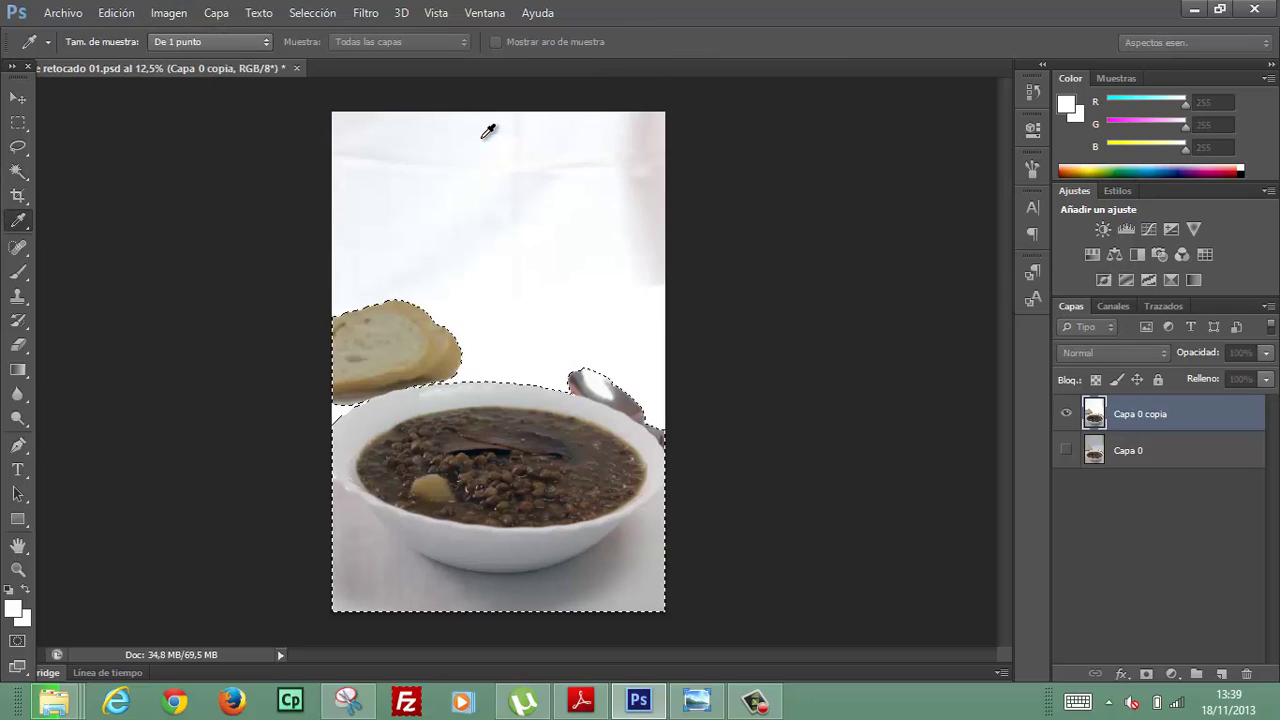
left_click_drag(609, 185, 788, 142)
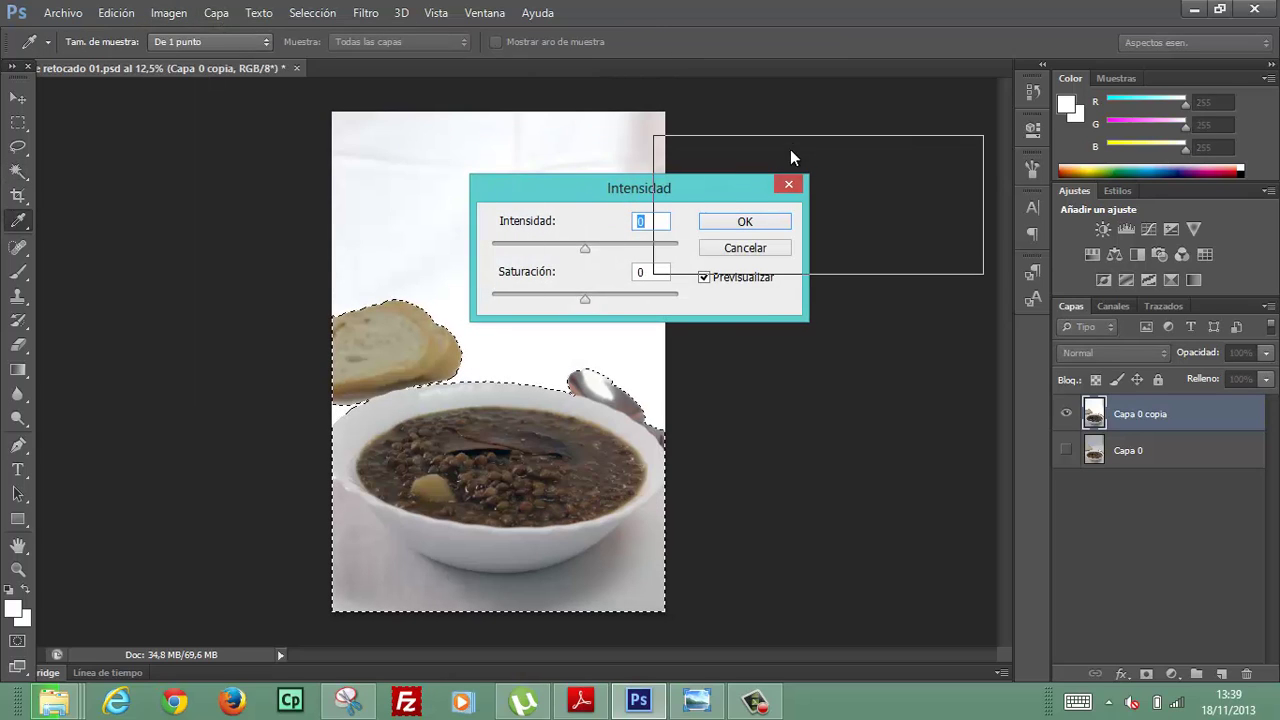
mouse_move(766, 207)
left_mouse_down()
mouse_move(846, 206)
mouse_move(757, 205)
mouse_move(829, 209)
mouse_move(789, 204)
left_mouse_up()
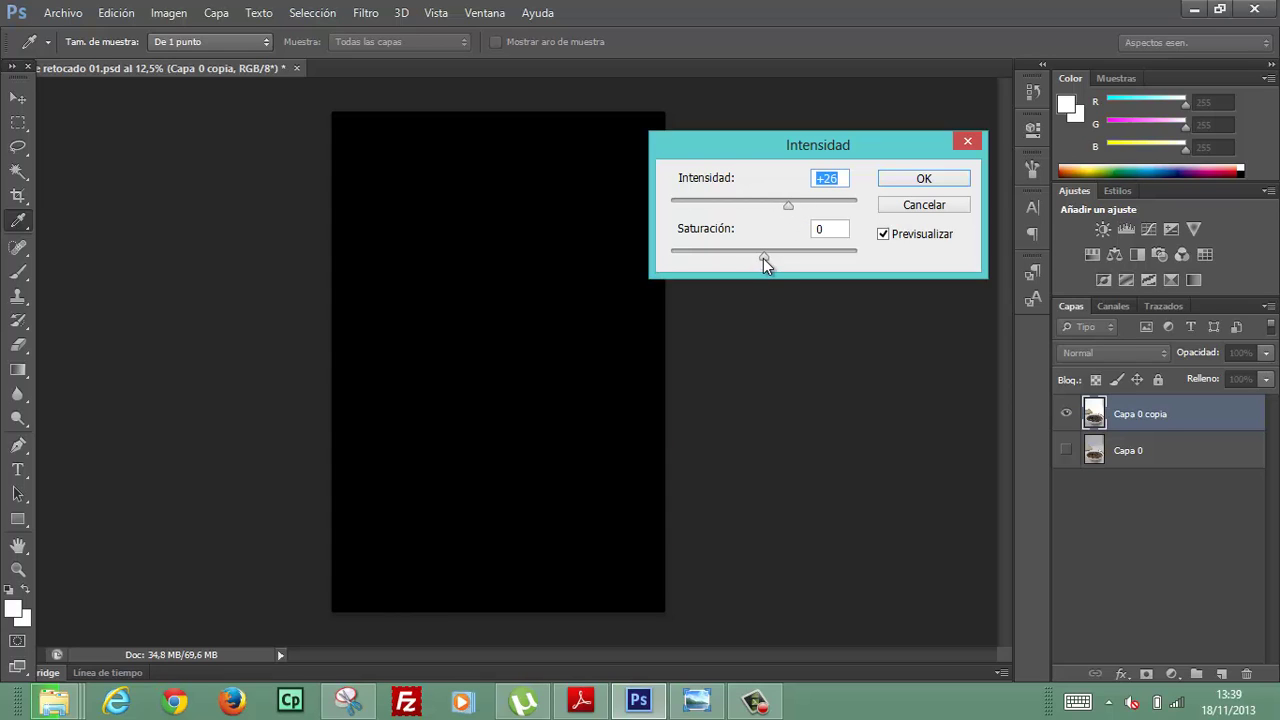
mouse_move(763, 258)
left_mouse_down()
mouse_move(833, 247)
mouse_move(764, 245)
left_mouse_up()
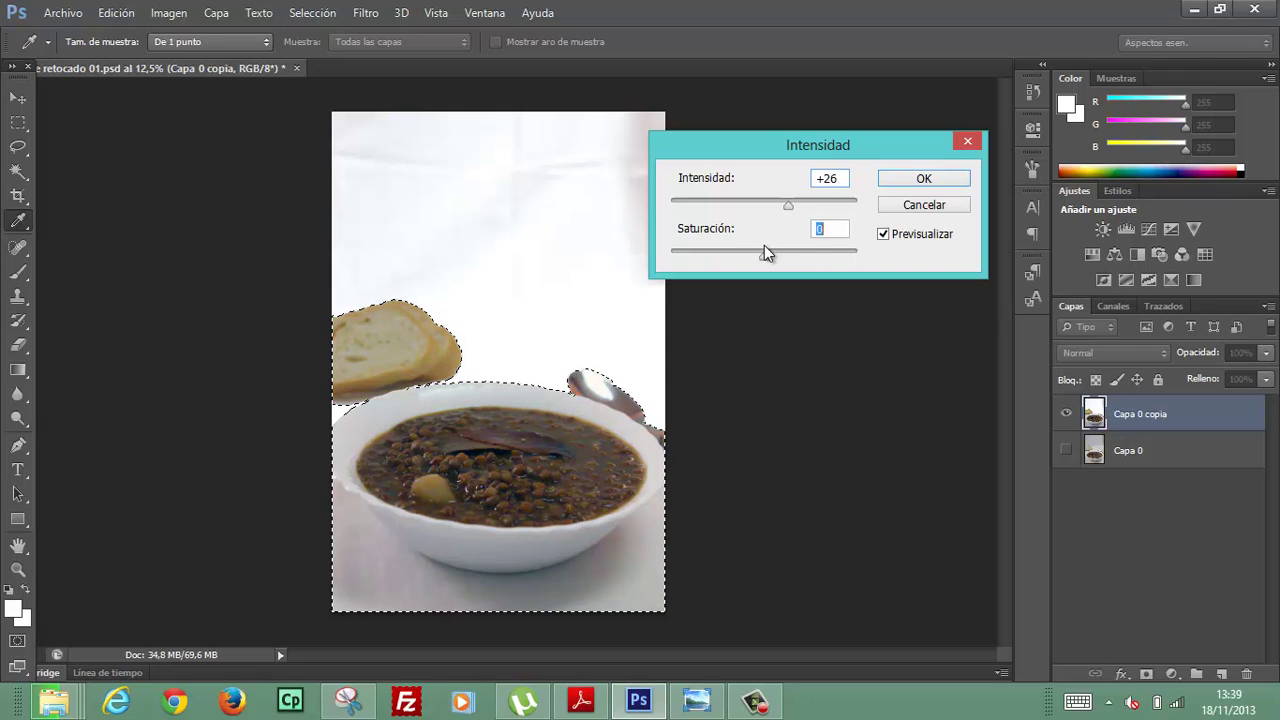
mouse_move(801, 206)
left_mouse_down()
mouse_move(841, 206)
mouse_move(649, 212)
mouse_move(863, 212)
left_mouse_up()
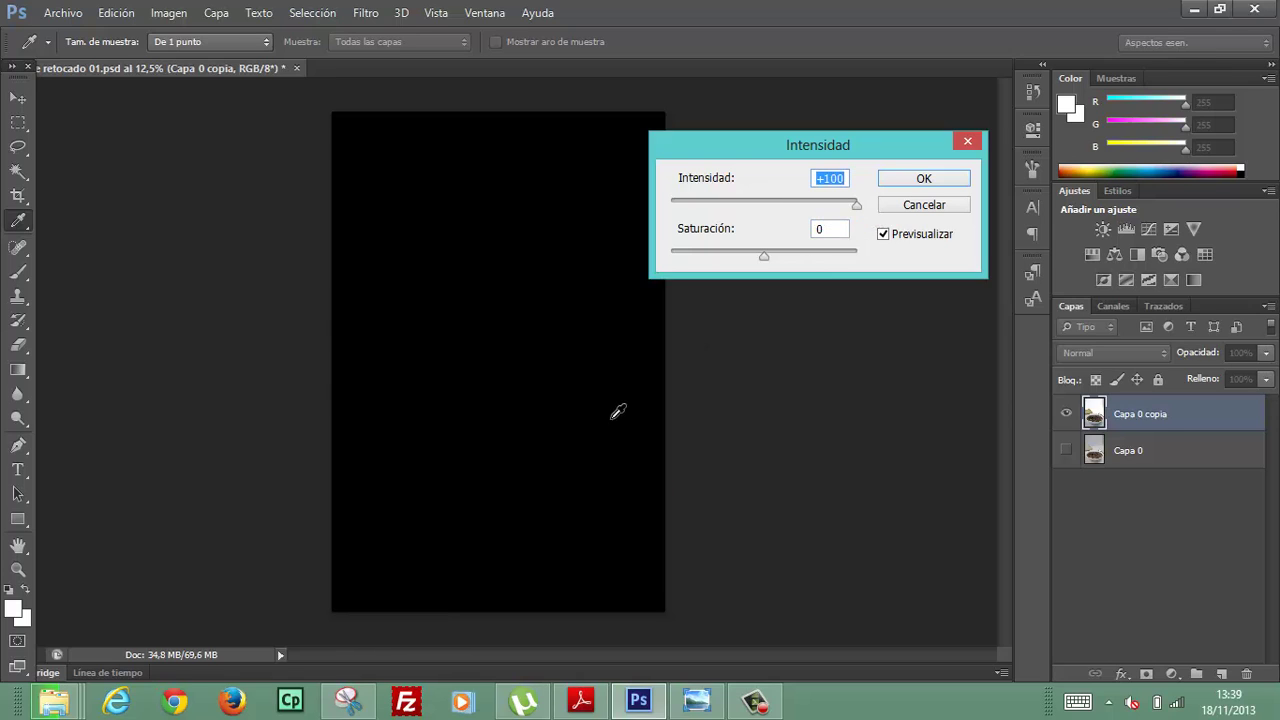
left_click(924, 179)
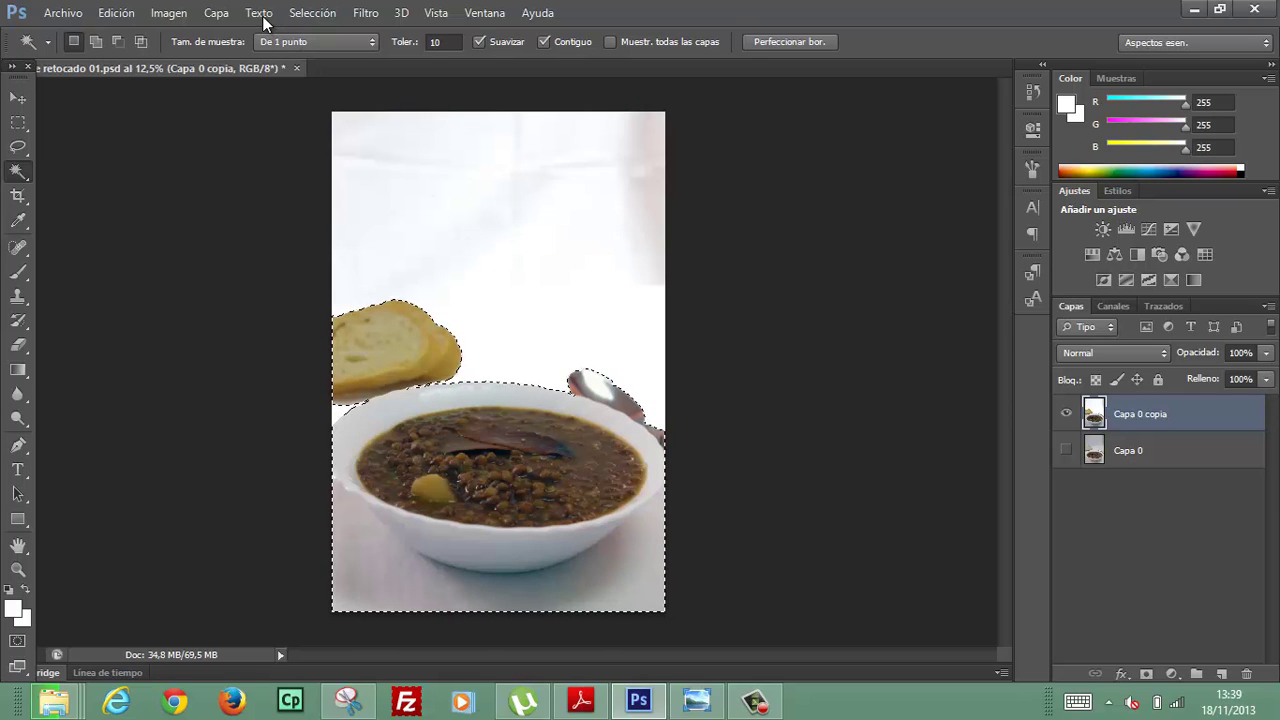
Step: Clear the selection with Selección > Deseleccionar
left_click(308, 15)
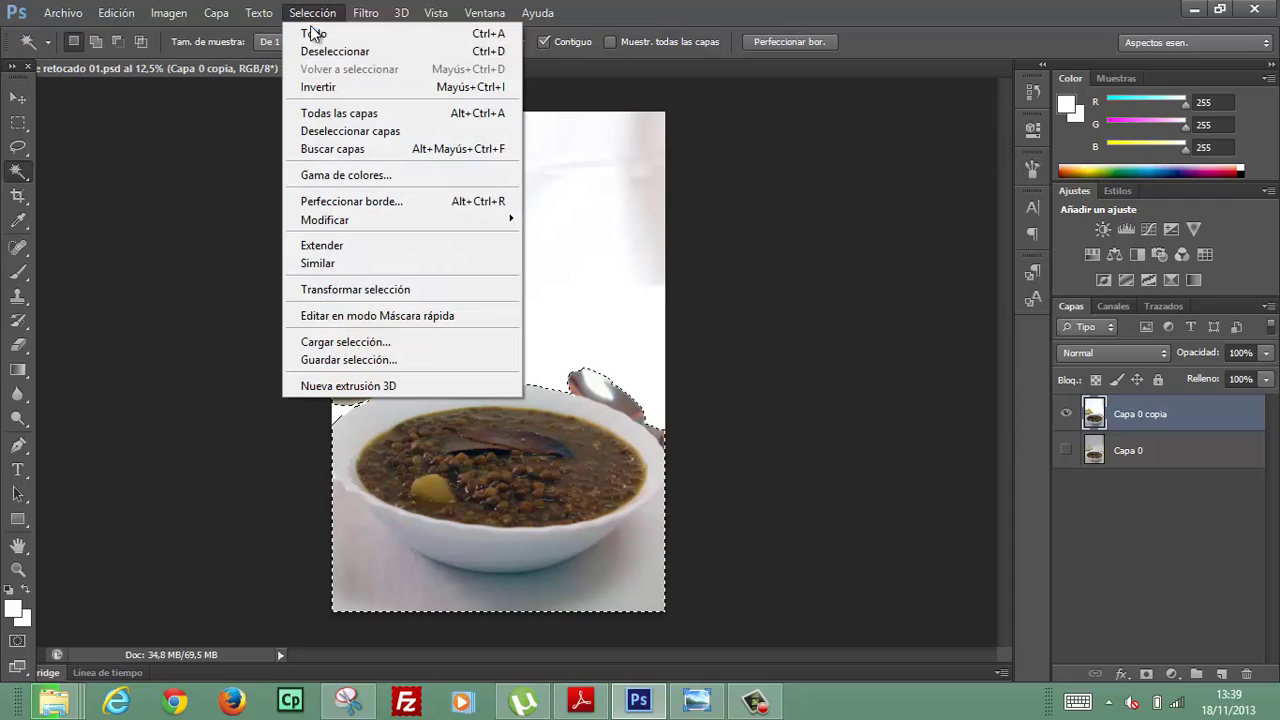
left_click(317, 57)
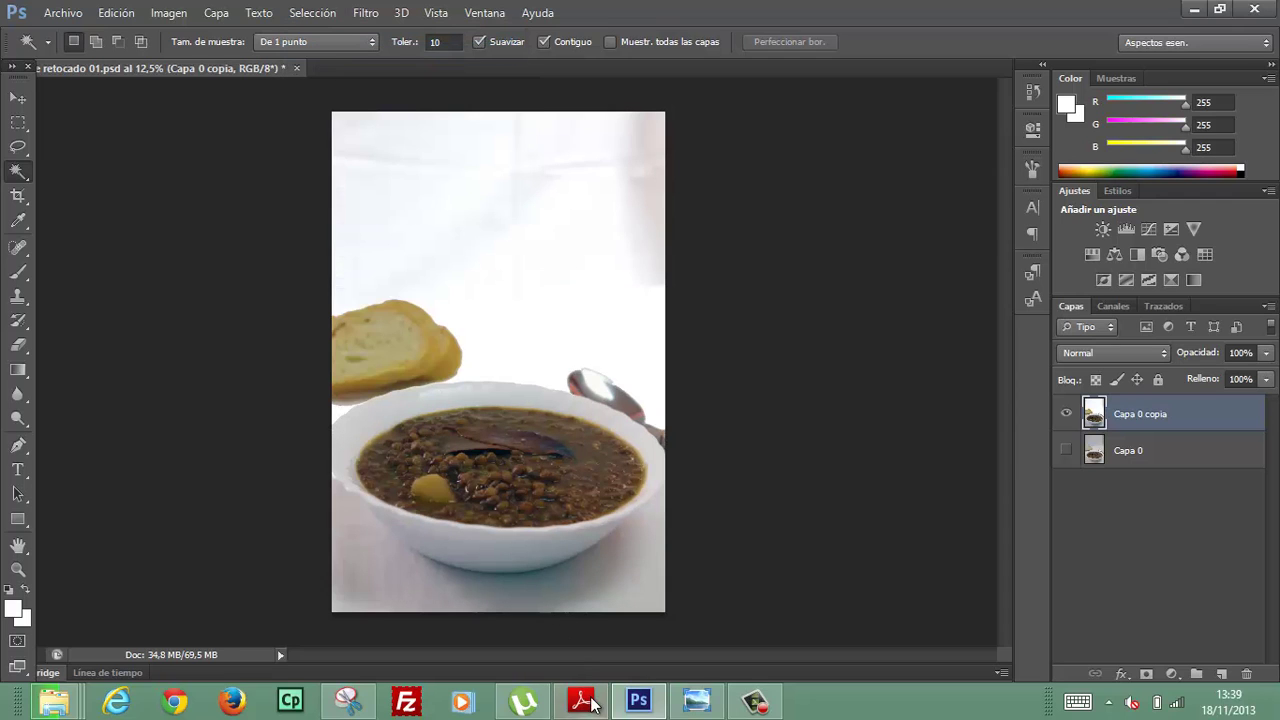
left_click(755, 701)
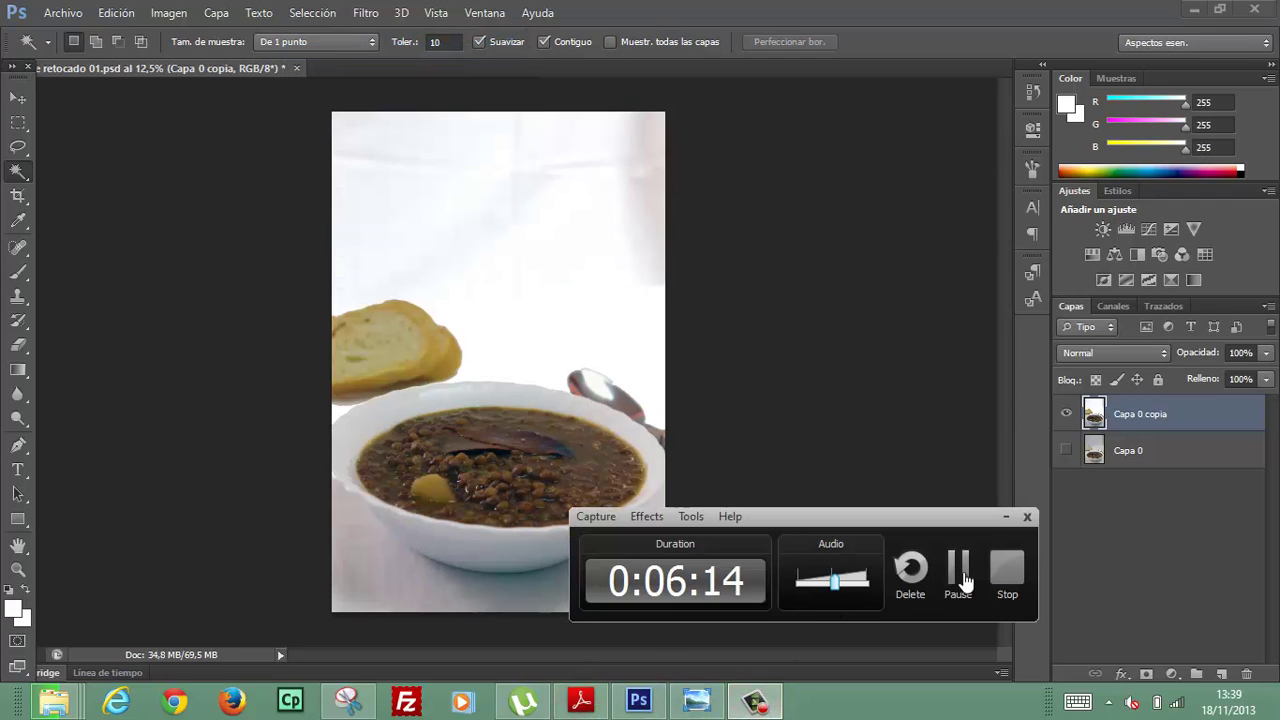